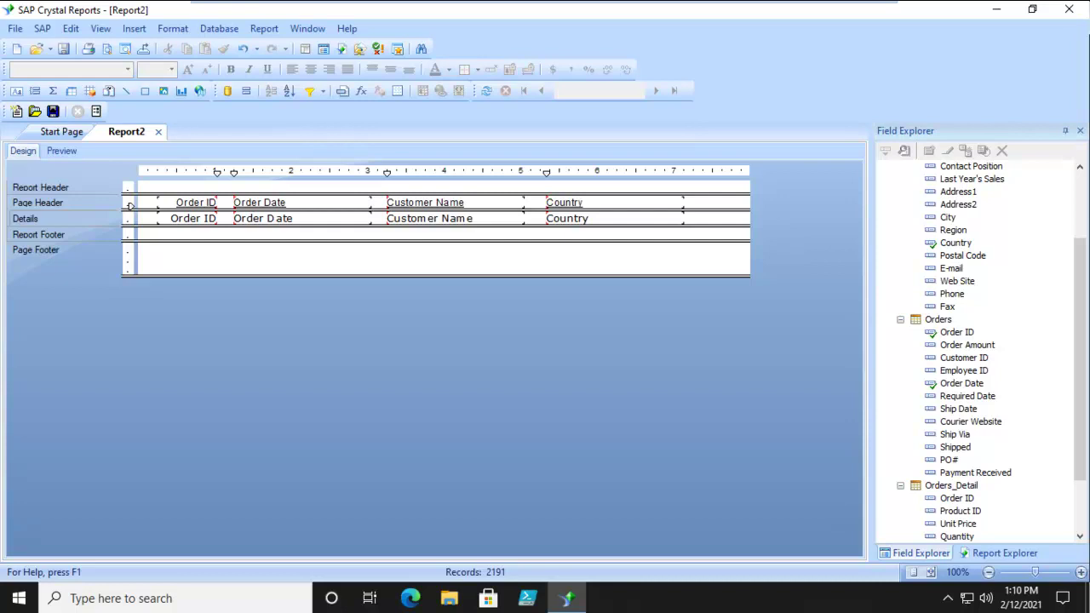
Step: Preview the report to show order rows with Order ID, Order Date, Customer Name and Country
click(61, 153)
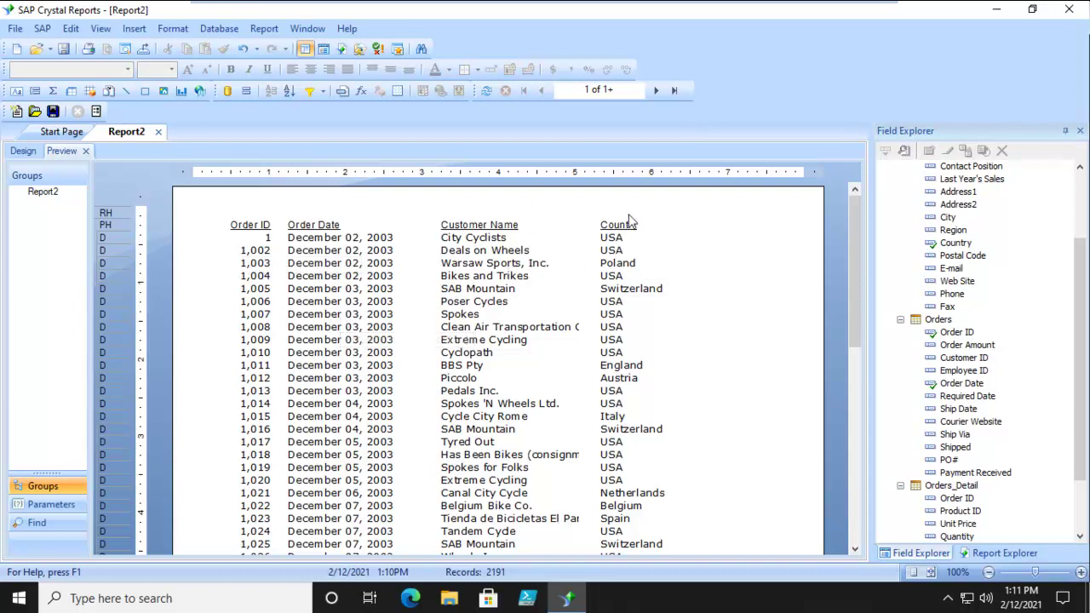
Step: From the design layout, insert Group #1 on Customer.Country, sorted in ascending order
click(22, 150)
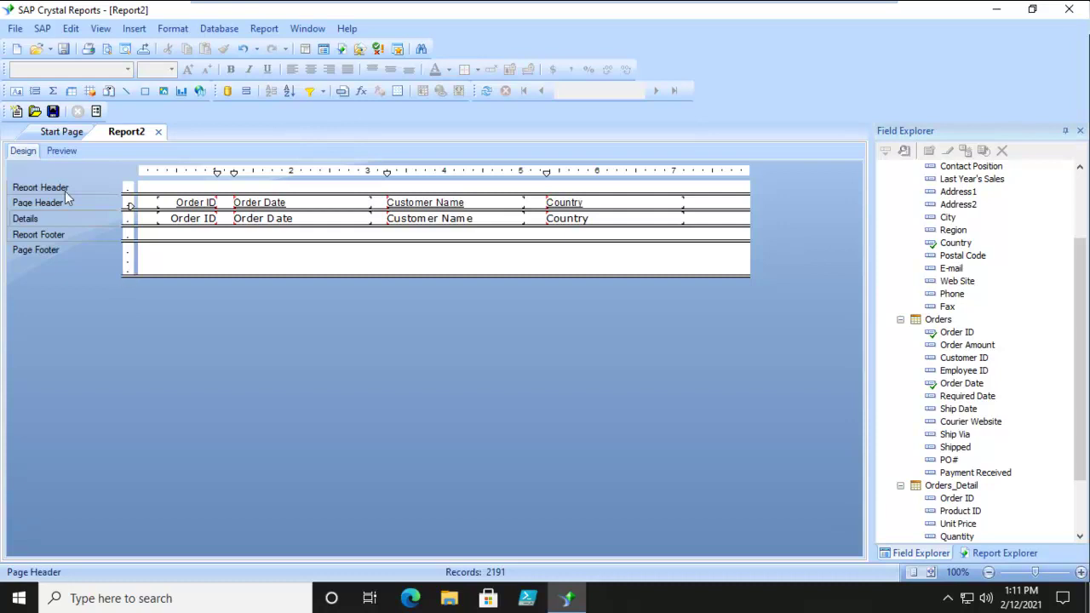
click(35, 92)
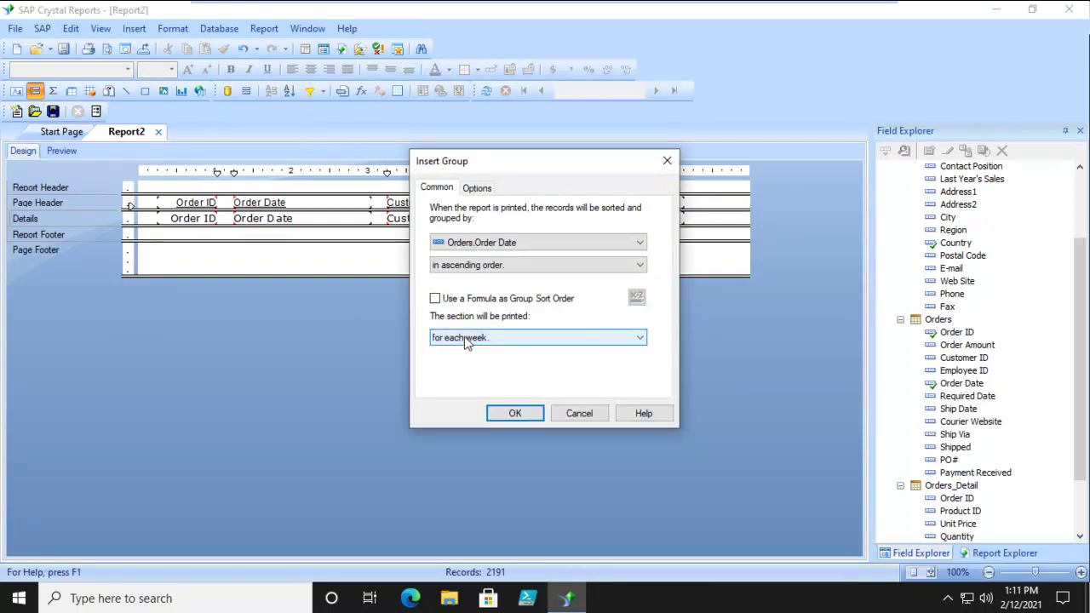
click(511, 243)
click(487, 297)
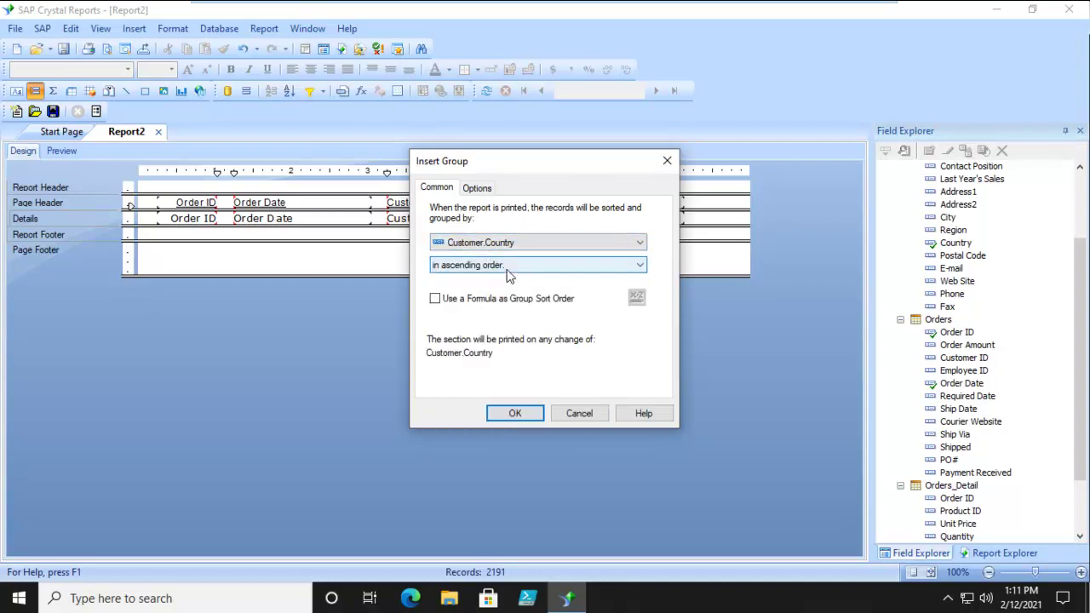
click(513, 414)
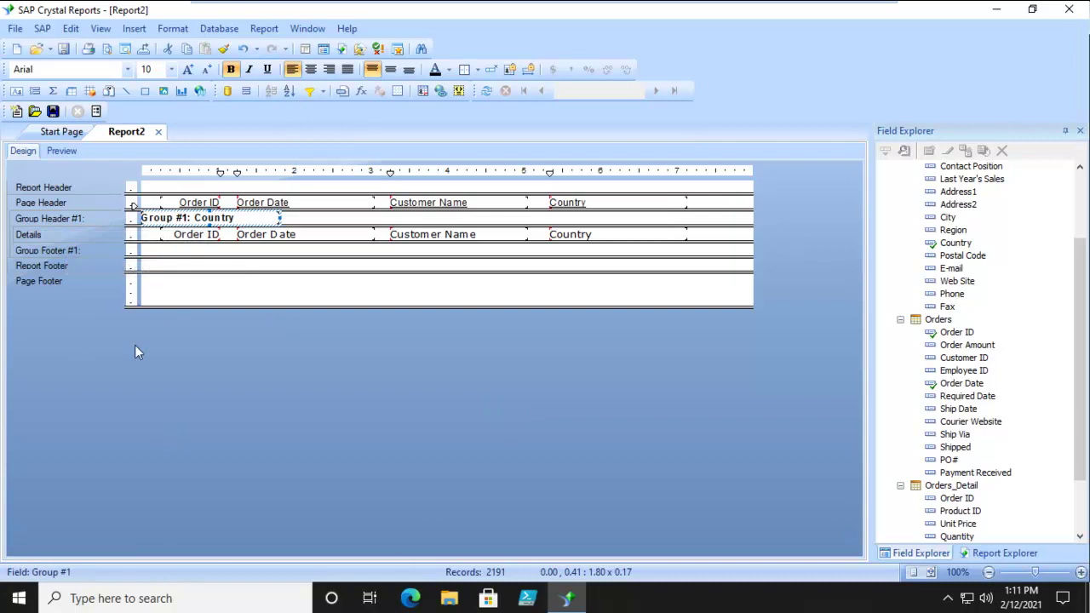
Step: Preview the grouped report and scroll through country headings like Argentina, Aruba, Australia and Austria
click(61, 152)
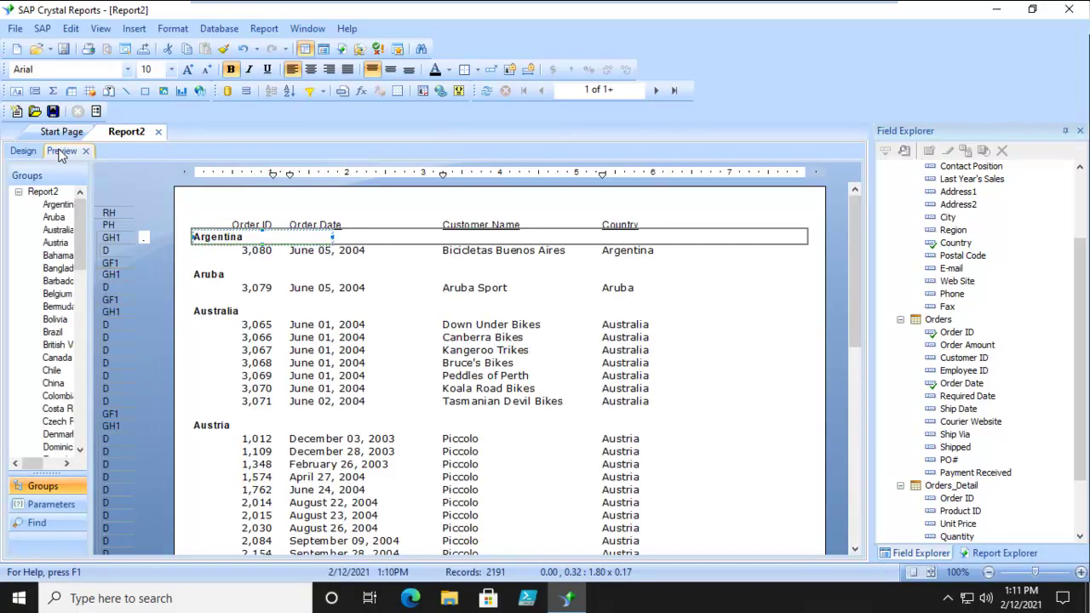
click(701, 350)
scroll(701, 347, down, 5)
scroll(703, 347, up, 5)
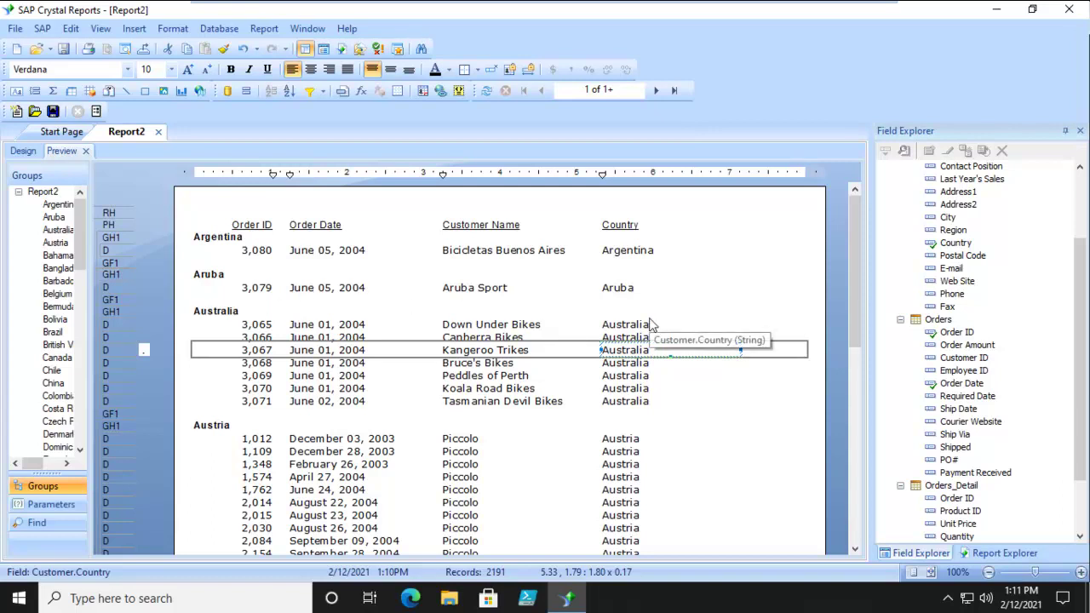
click(715, 400)
scroll(715, 400, down, 5)
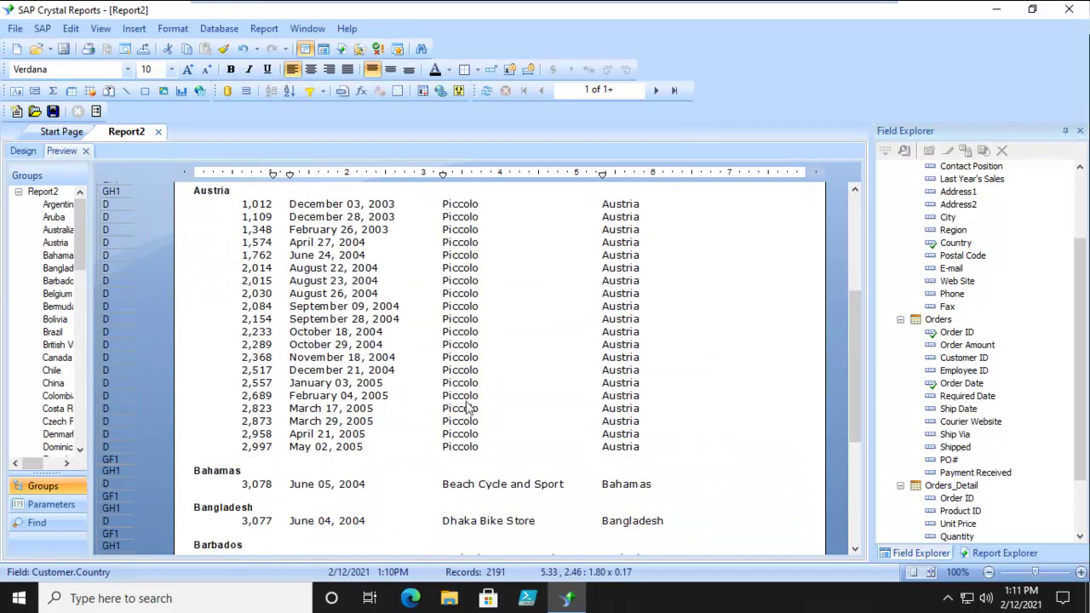
scroll(700, 393, up, 5)
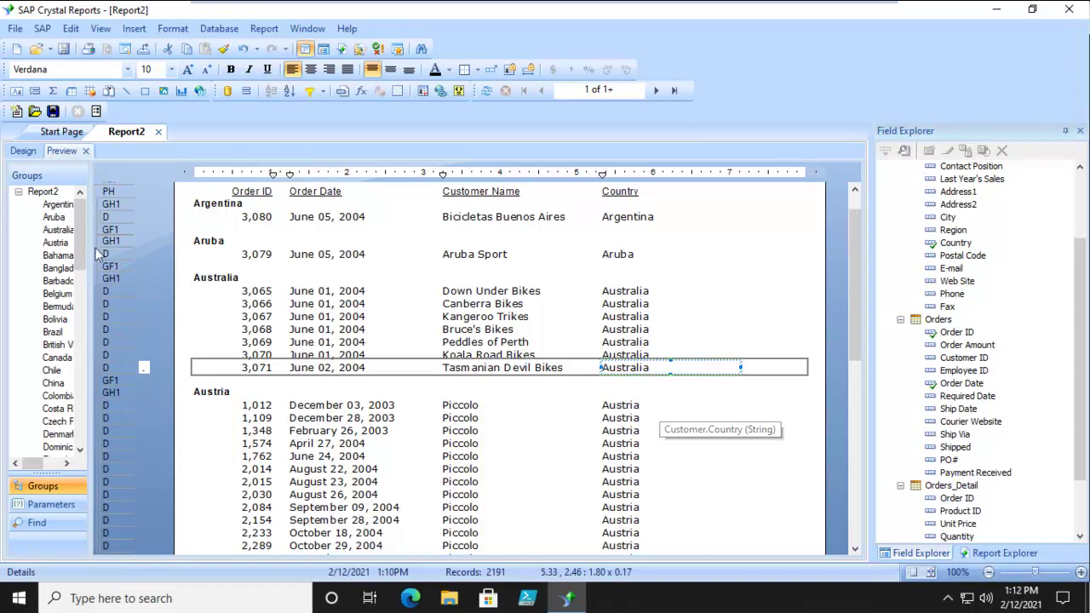
Step: Add Group #2 on Order Date for each month, indenting its name under the country group
click(23, 152)
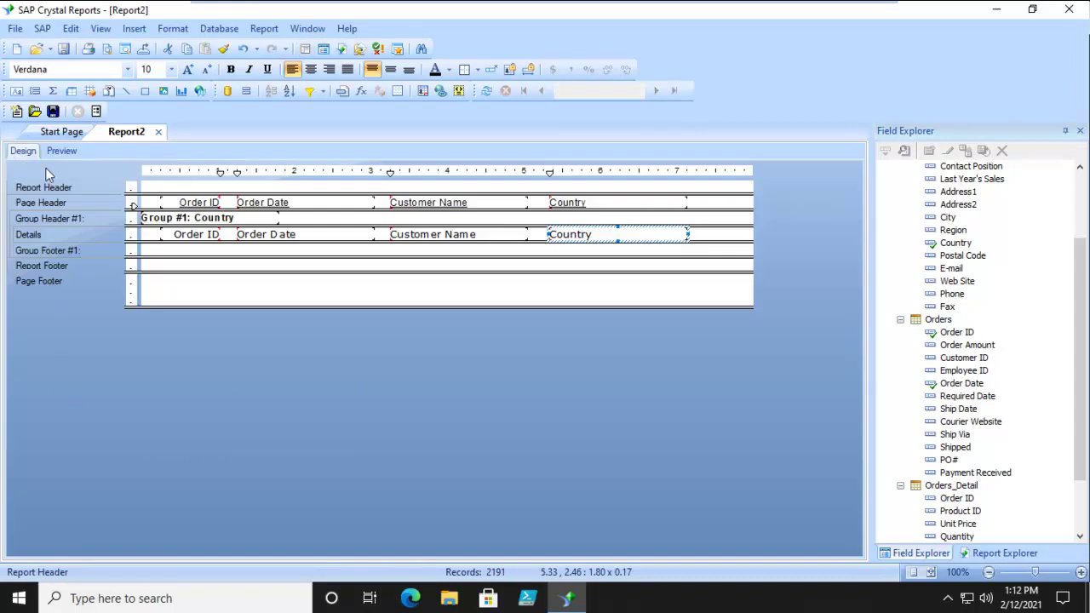
click(34, 92)
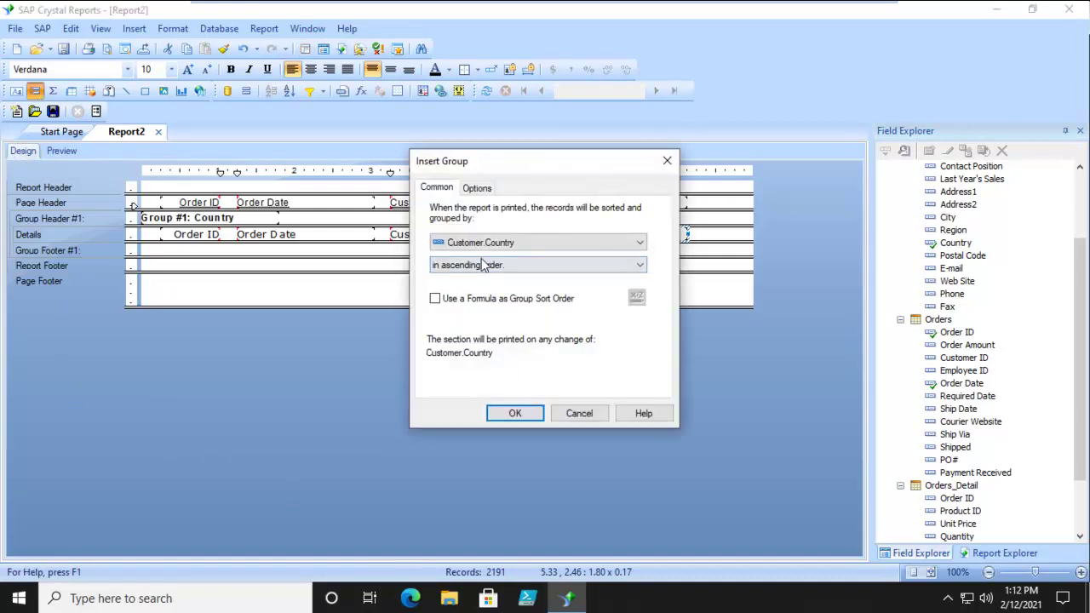
click(517, 243)
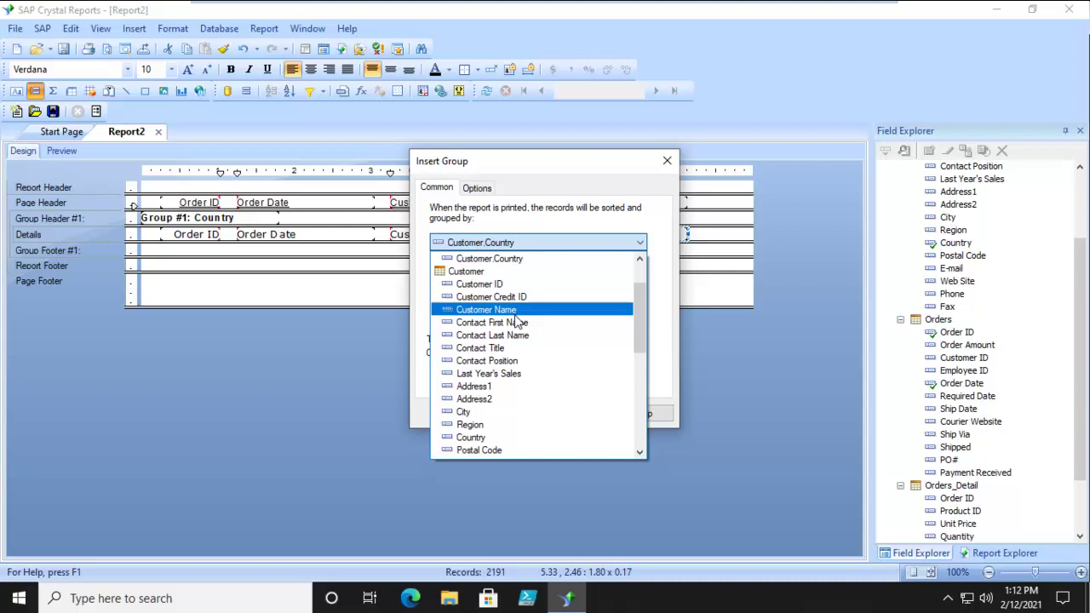
scroll(523, 332, down, 5)
scroll(528, 349, down, 3)
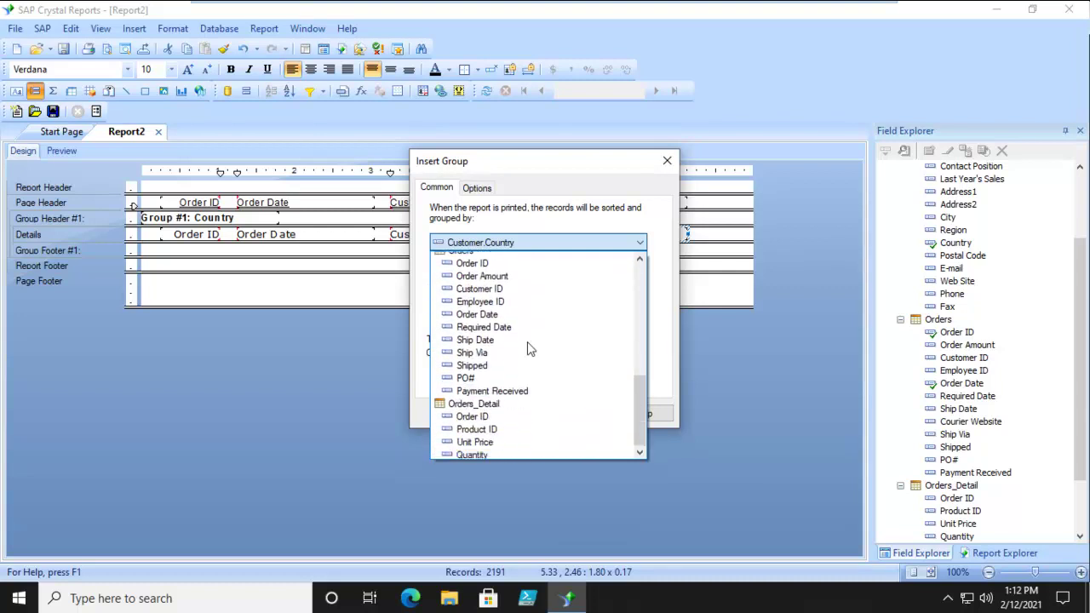
click(502, 310)
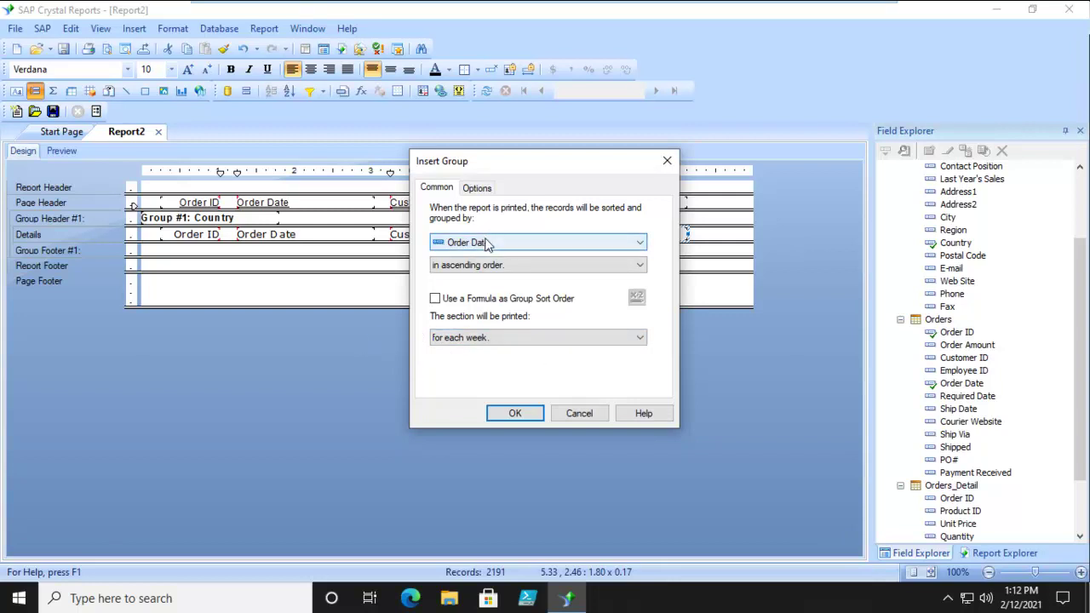
click(482, 337)
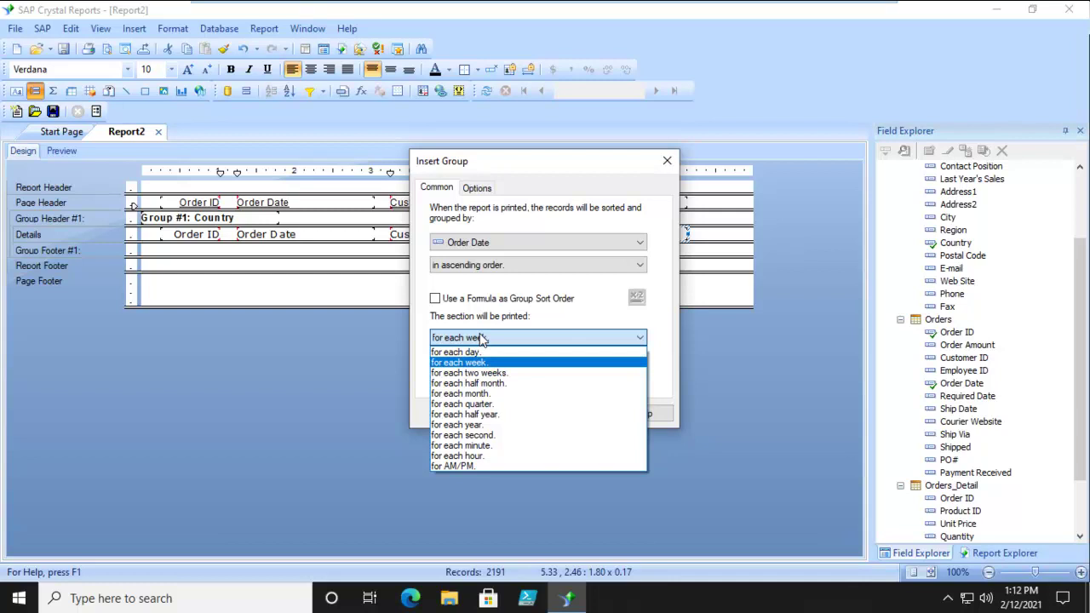
click(473, 393)
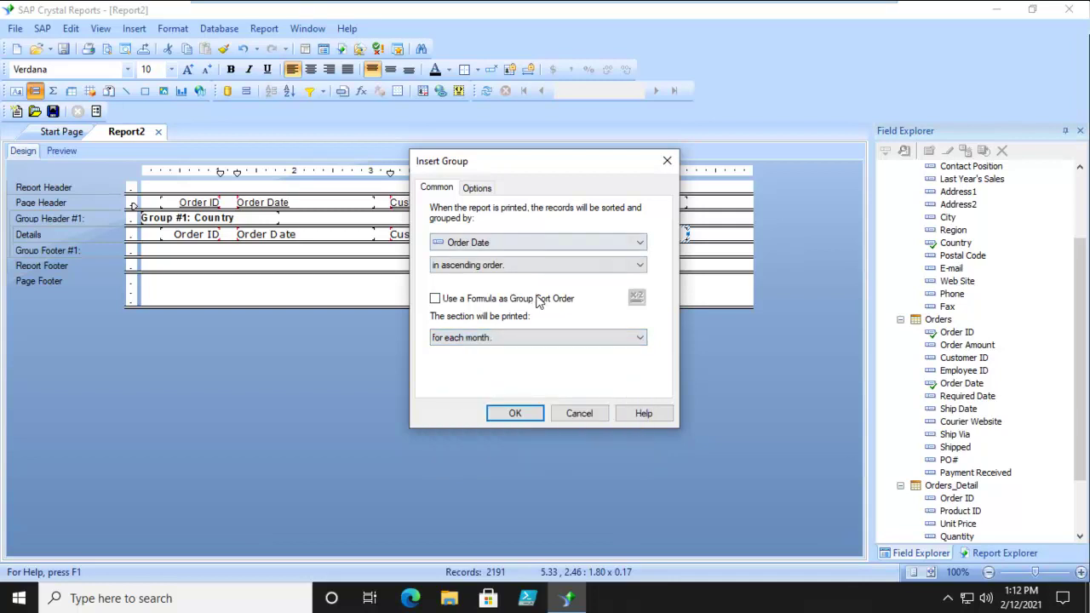
click(513, 414)
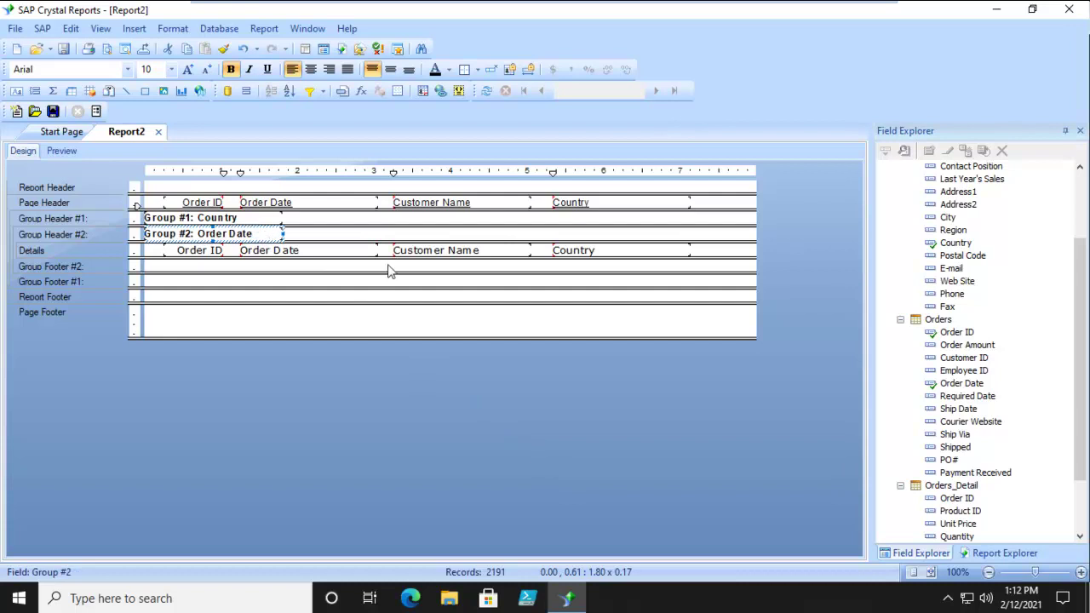
key(Right)
key(Right)
key(Right)
key(Right)
key(Right)
key(Right)
key(Right)
key(Right)
key(Right)
key(Right)
key(Right)
key(Right)
key(Right)
key(Right)
key(Right)
key(Right)
key(Right)
key(Right)
key(Right)
key(Right)
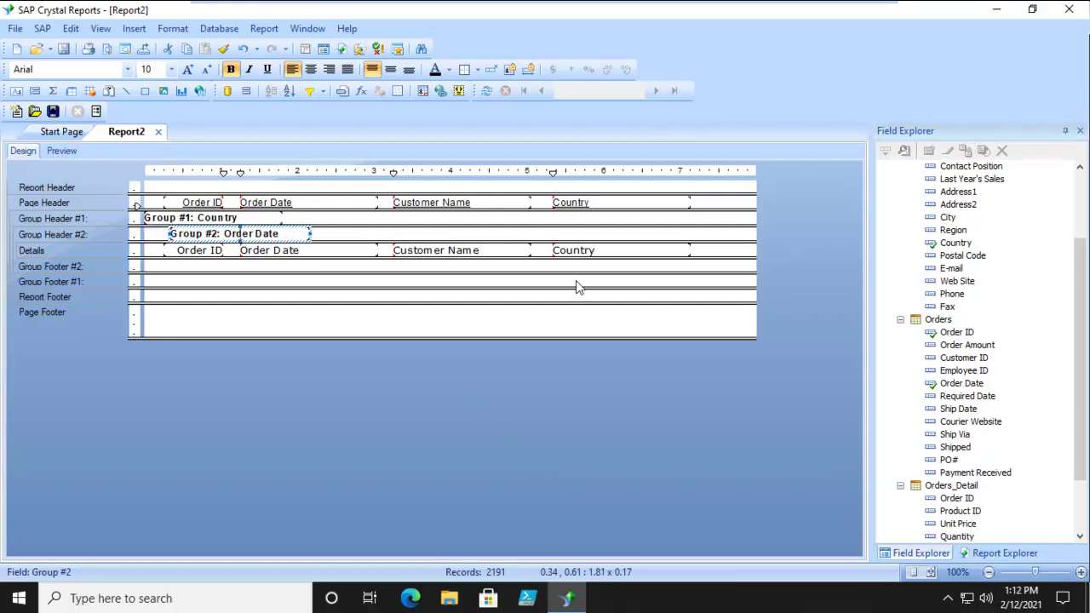
click(65, 151)
click(740, 269)
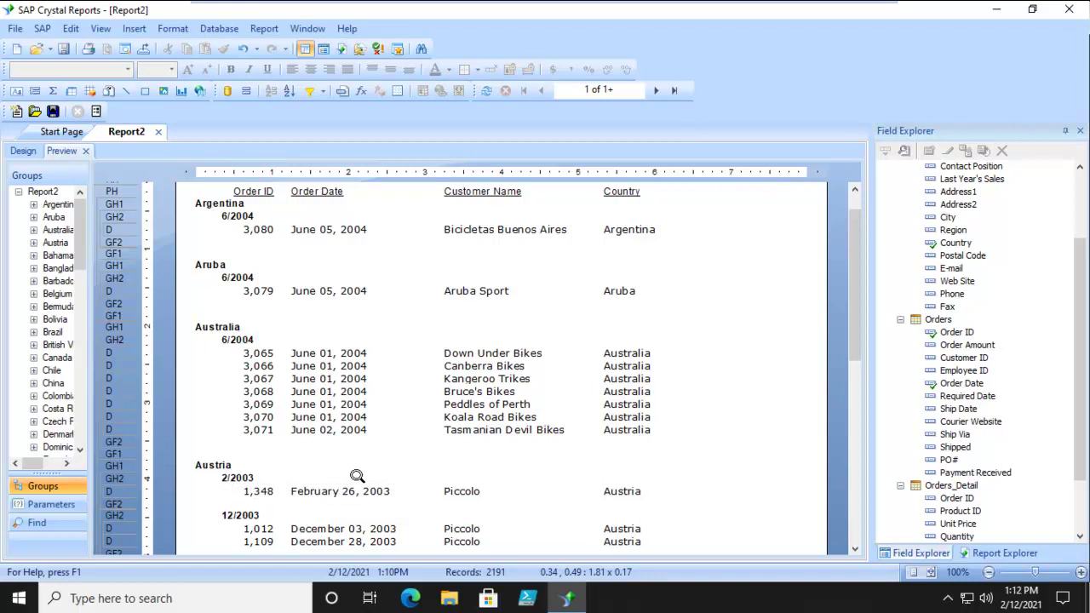
scroll(766, 337, down, 5)
scroll(765, 335, down, 3)
scroll(766, 335, up, 10)
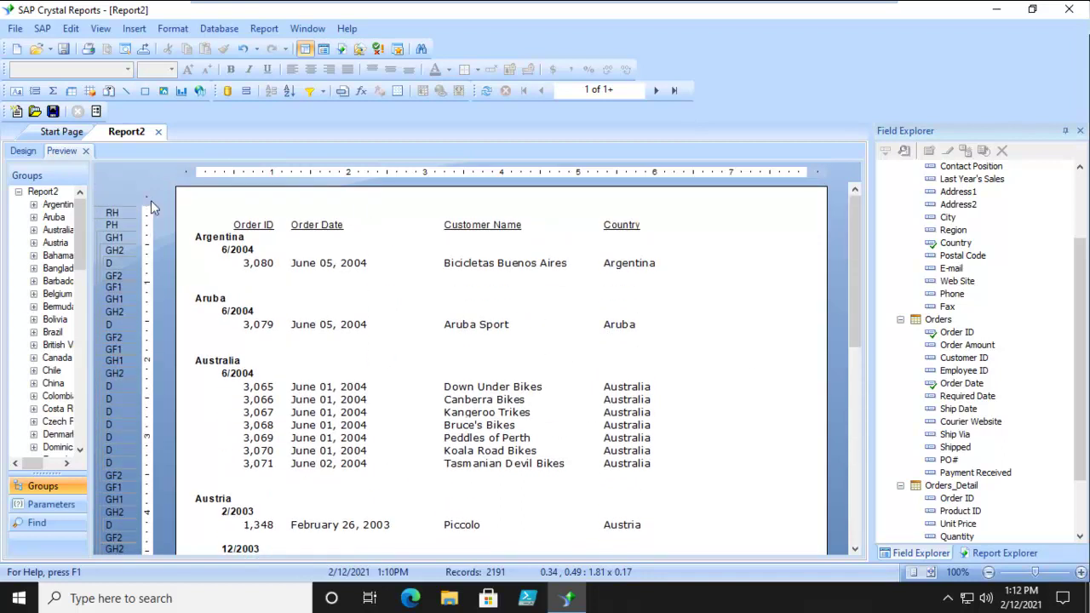
click(23, 151)
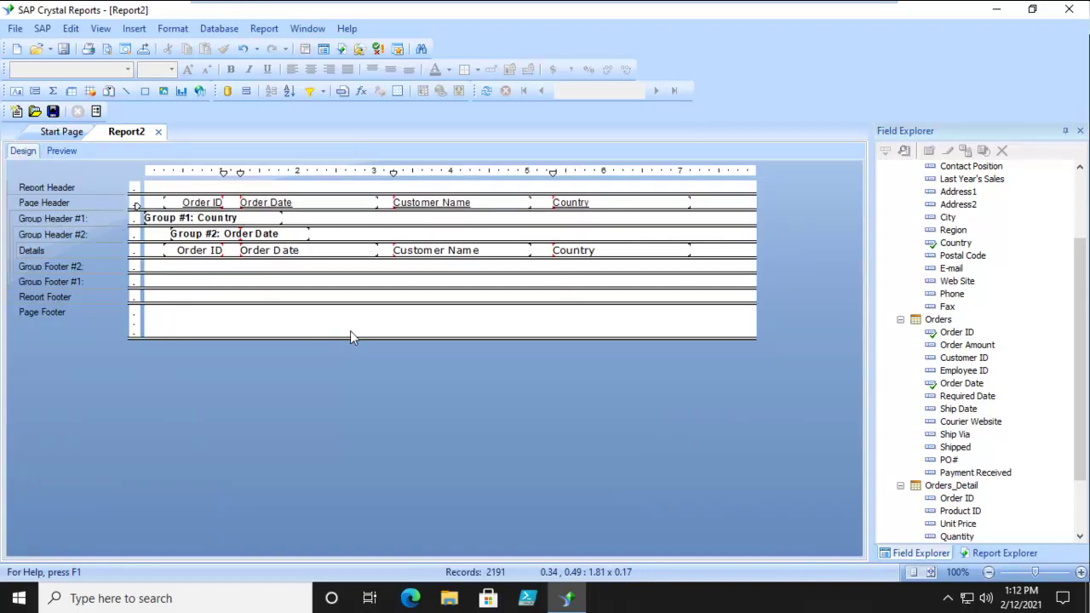
click(228, 234)
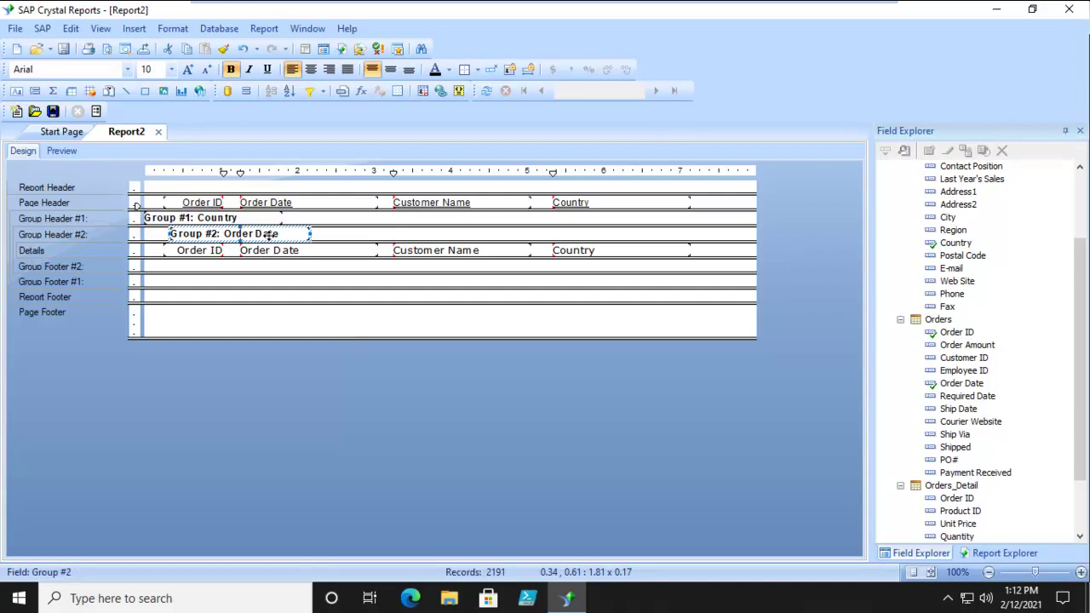
Step: Format the Group #2 Order Date field with the Mar-99 date style
right_click(235, 233)
click(267, 310)
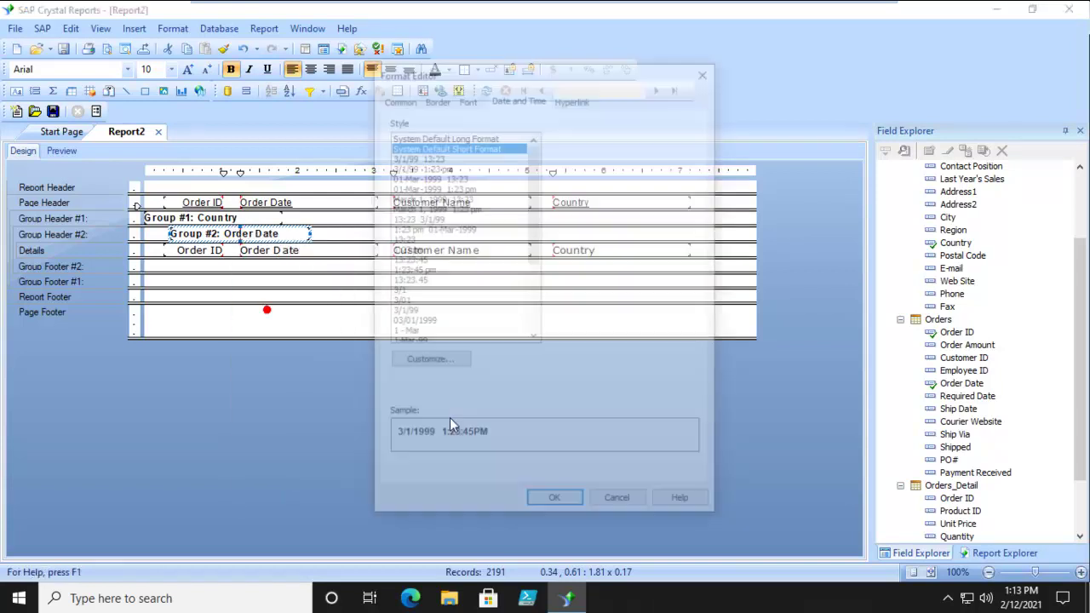
drag(537, 190, 537, 264)
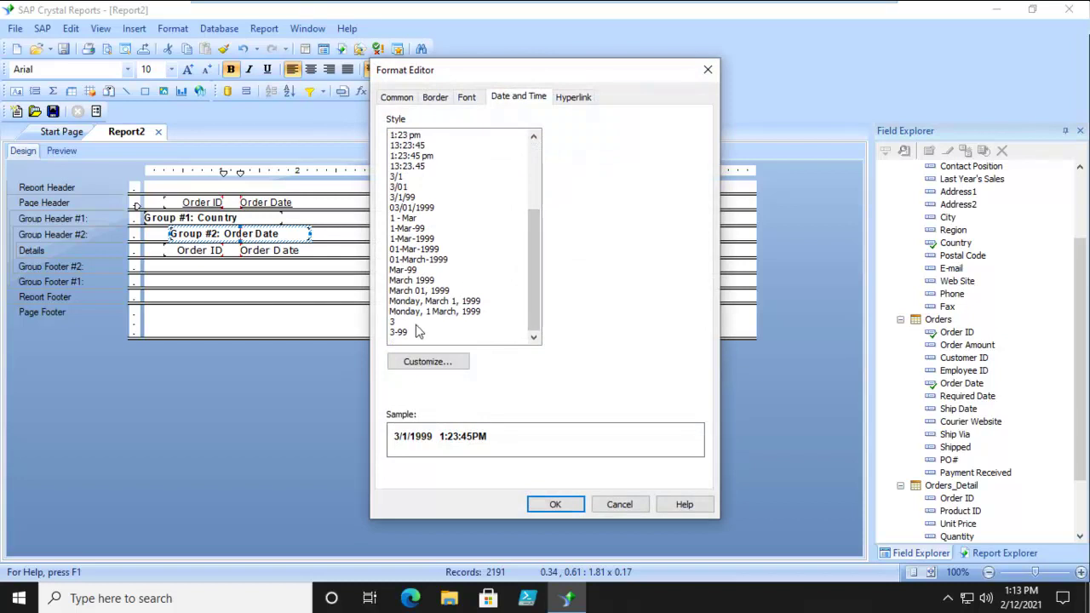
drag(530, 296, 545, 246)
click(405, 229)
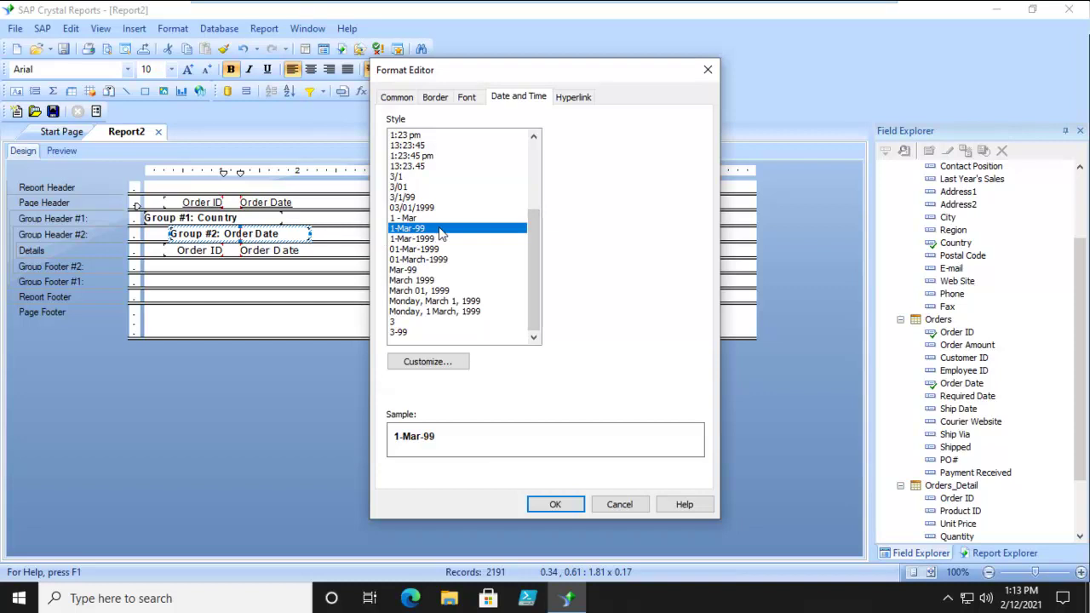
click(402, 270)
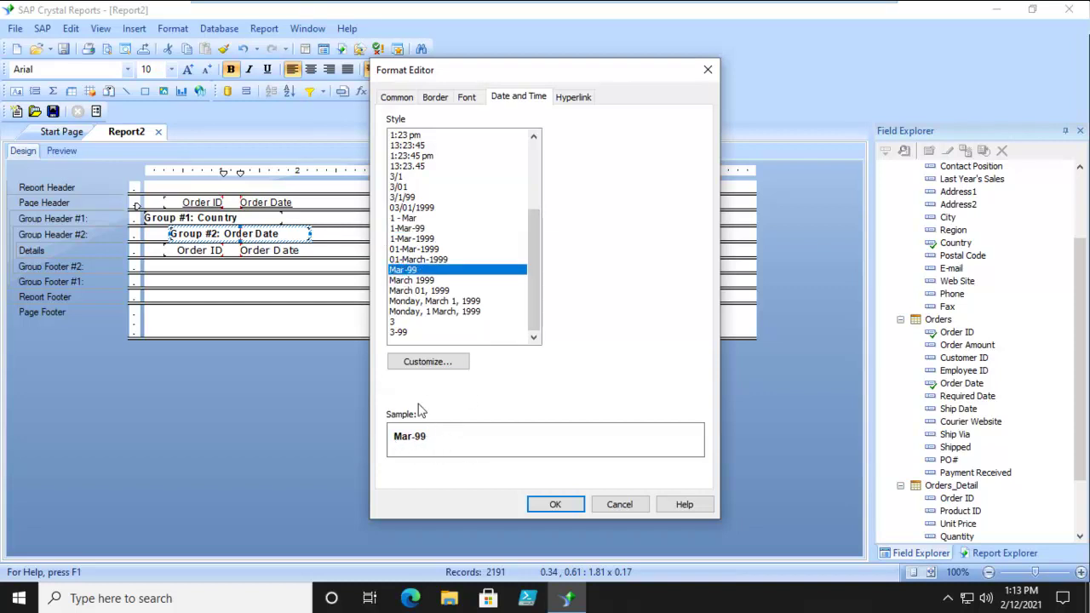
click(557, 504)
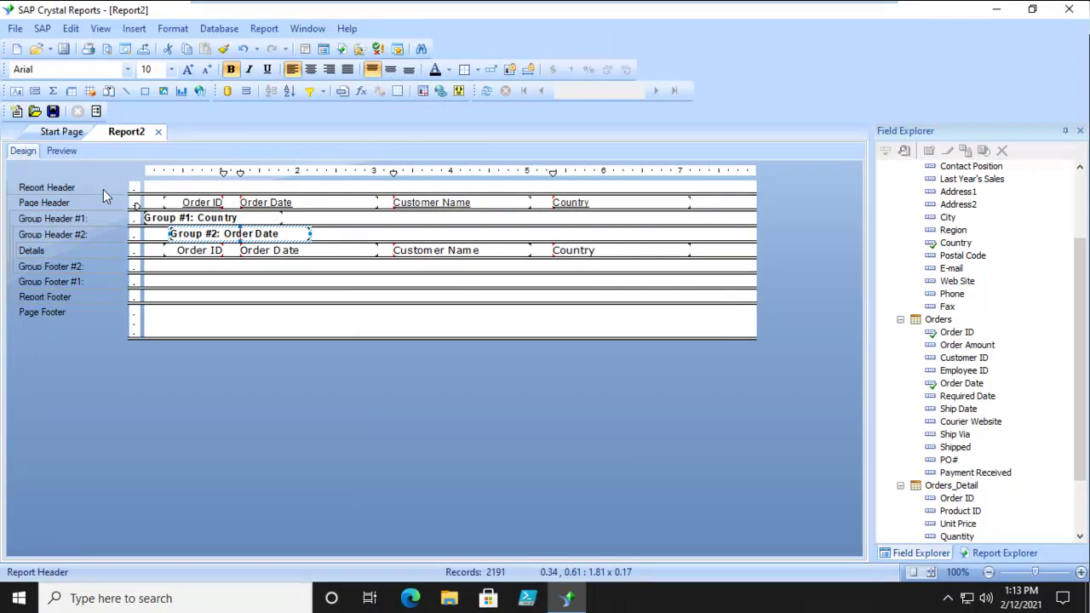
click(60, 152)
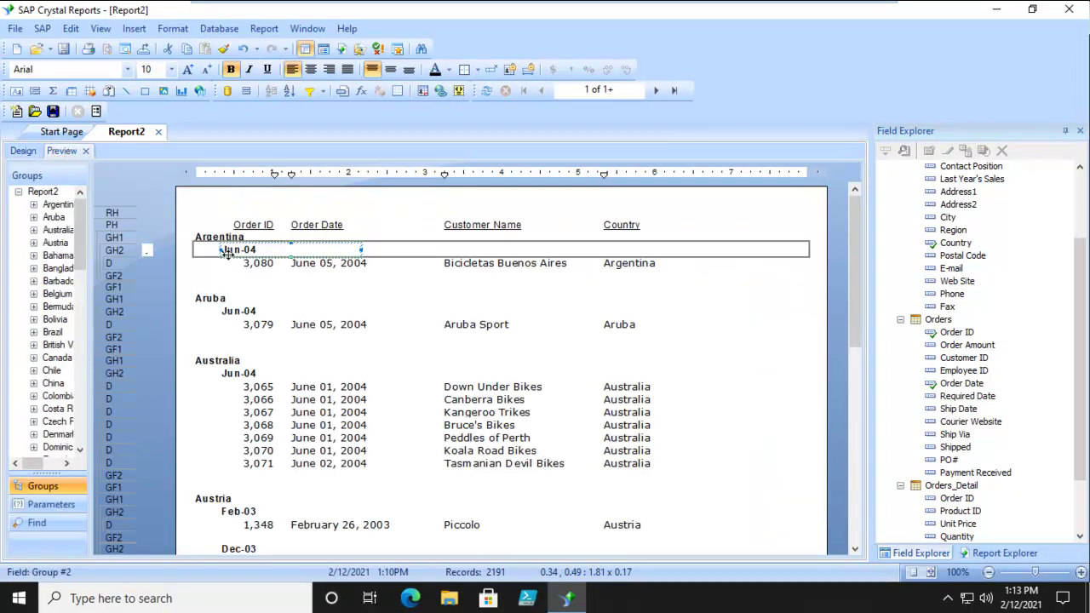
scroll(697, 298, down, 4)
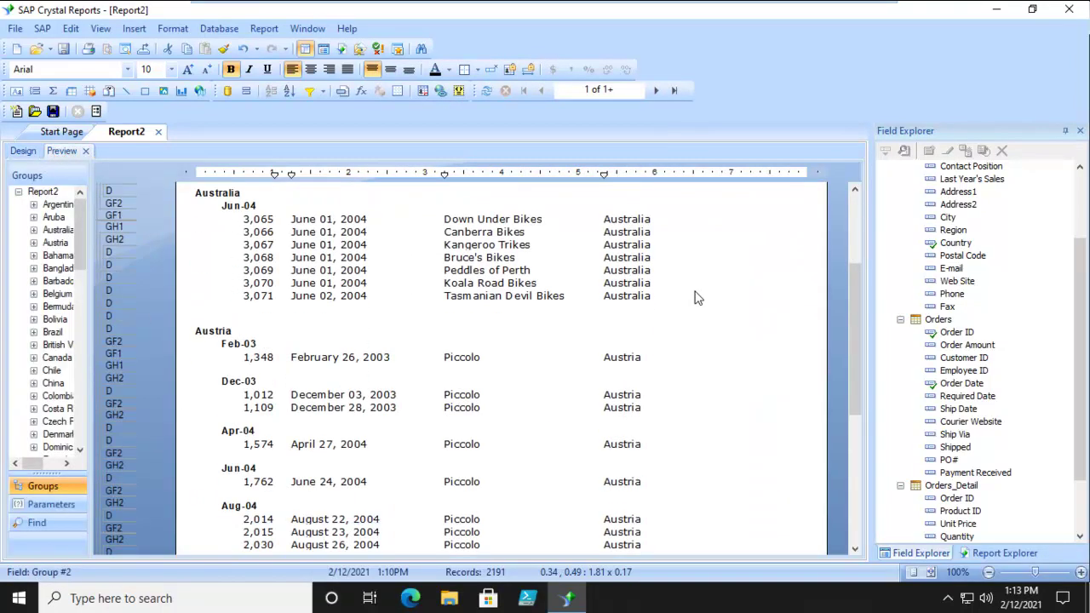
scroll(733, 383, down, 4)
scroll(735, 385, up, 8)
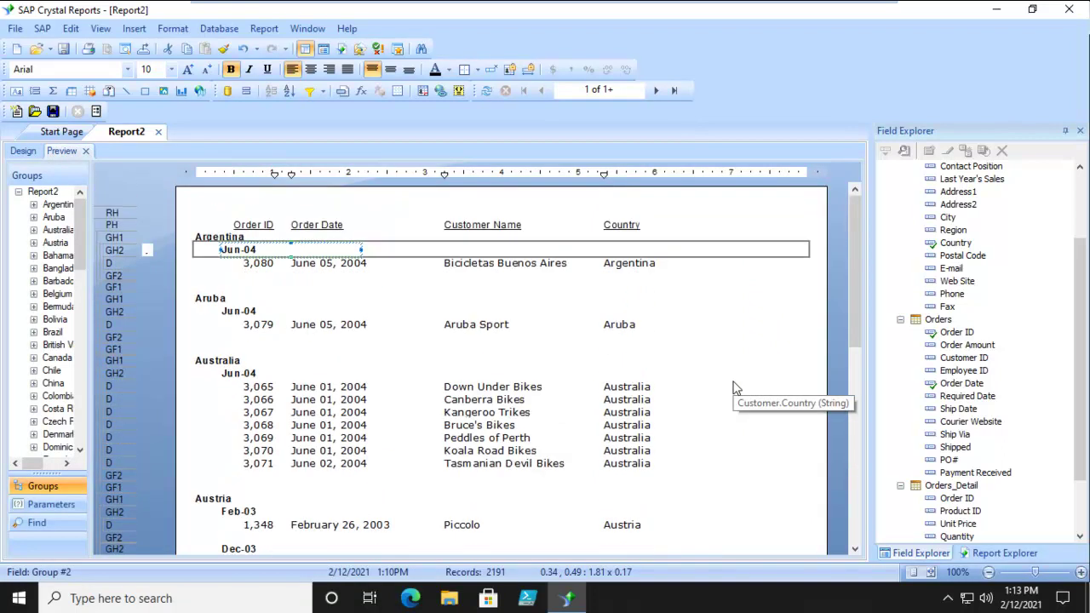
click(22, 151)
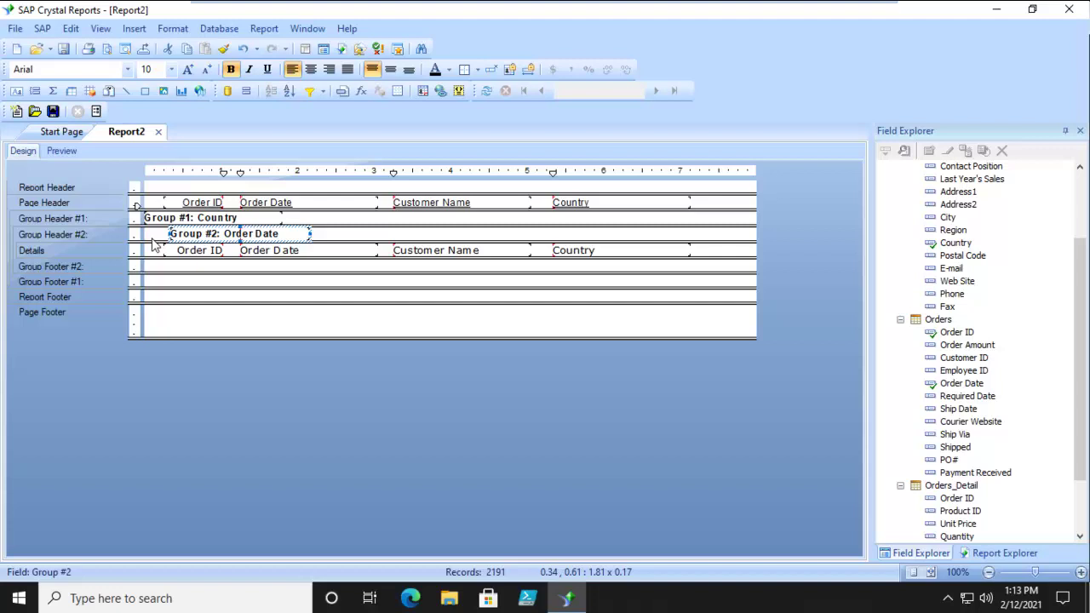
click(63, 250)
right_click(105, 251)
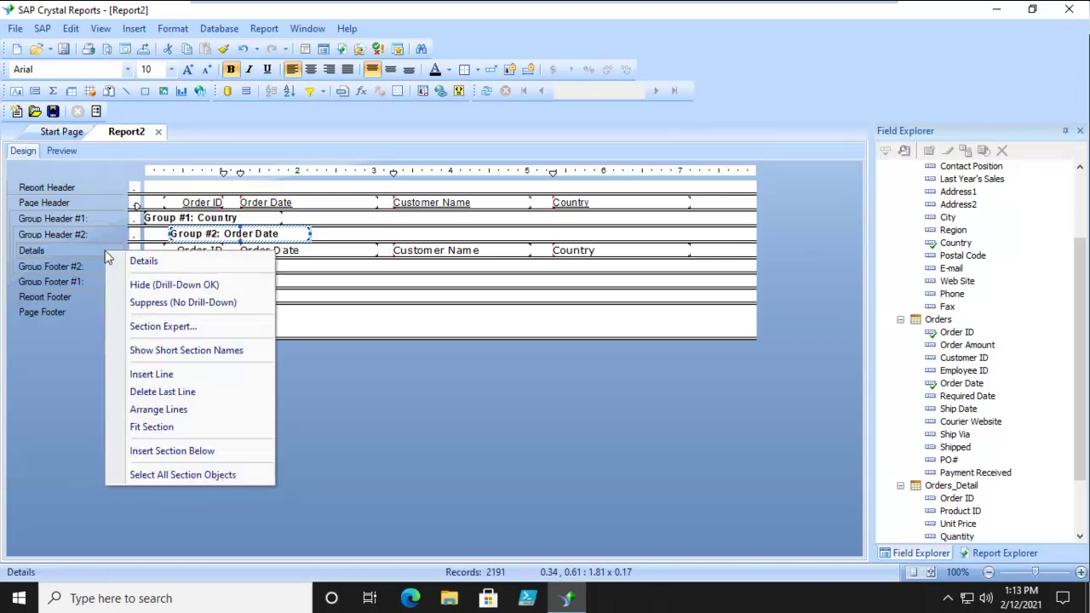
click(143, 303)
click(60, 151)
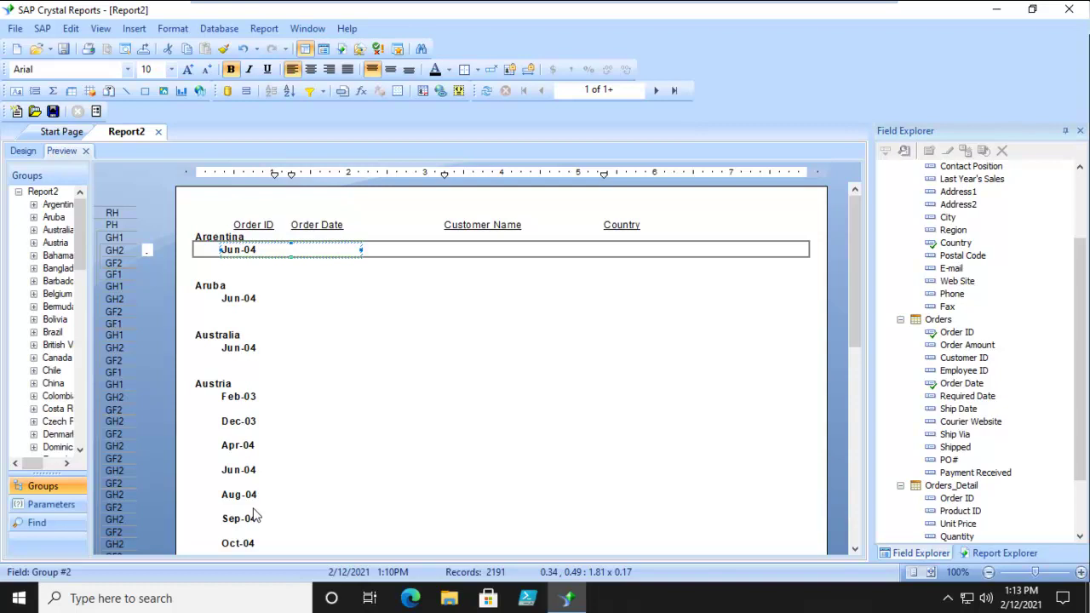
click(23, 150)
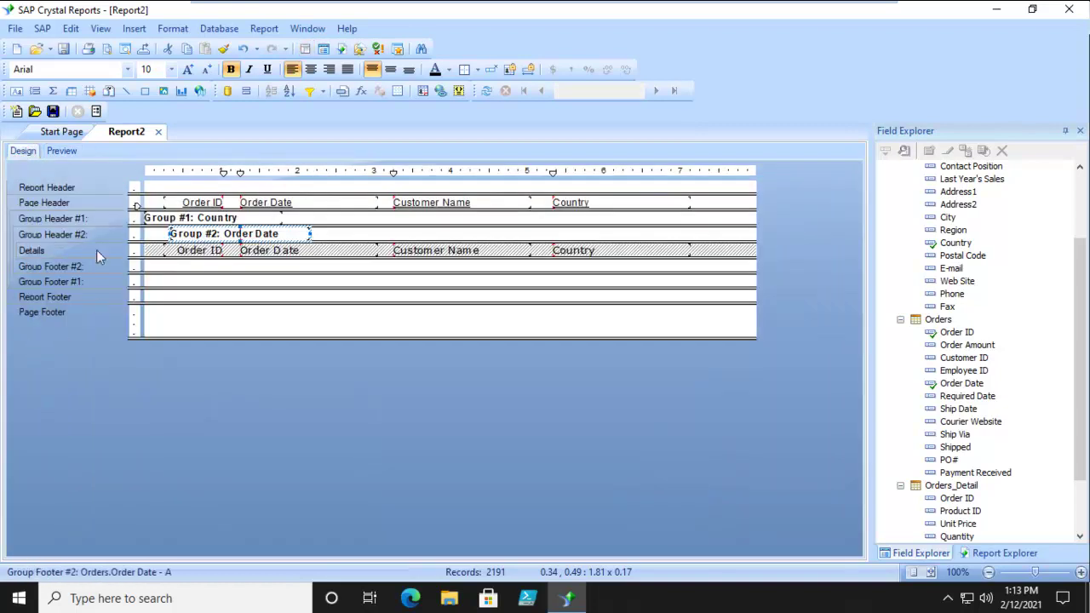
right_click(92, 249)
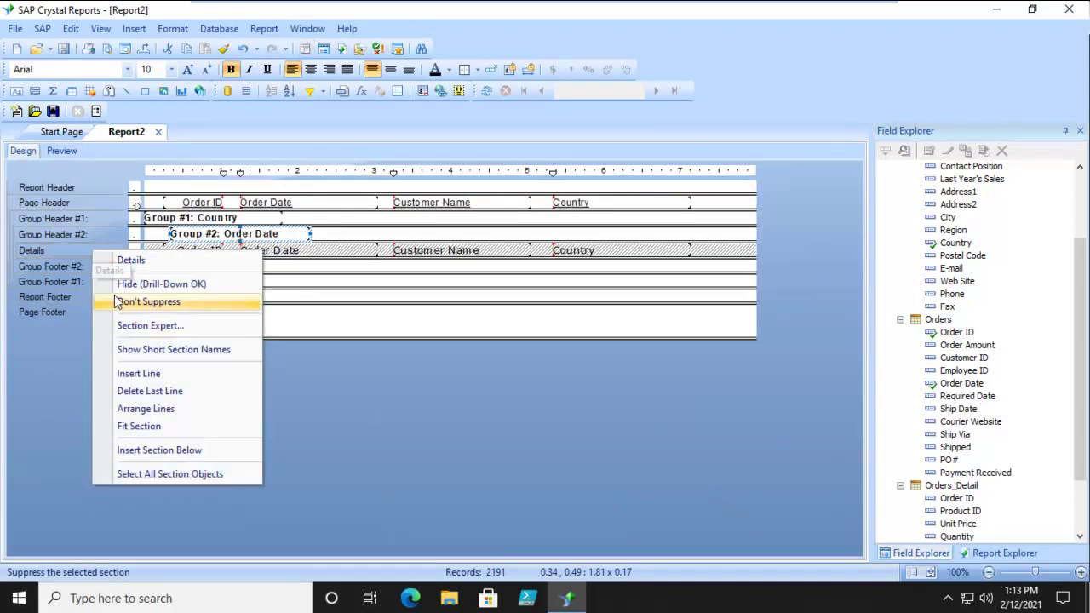
click(171, 303)
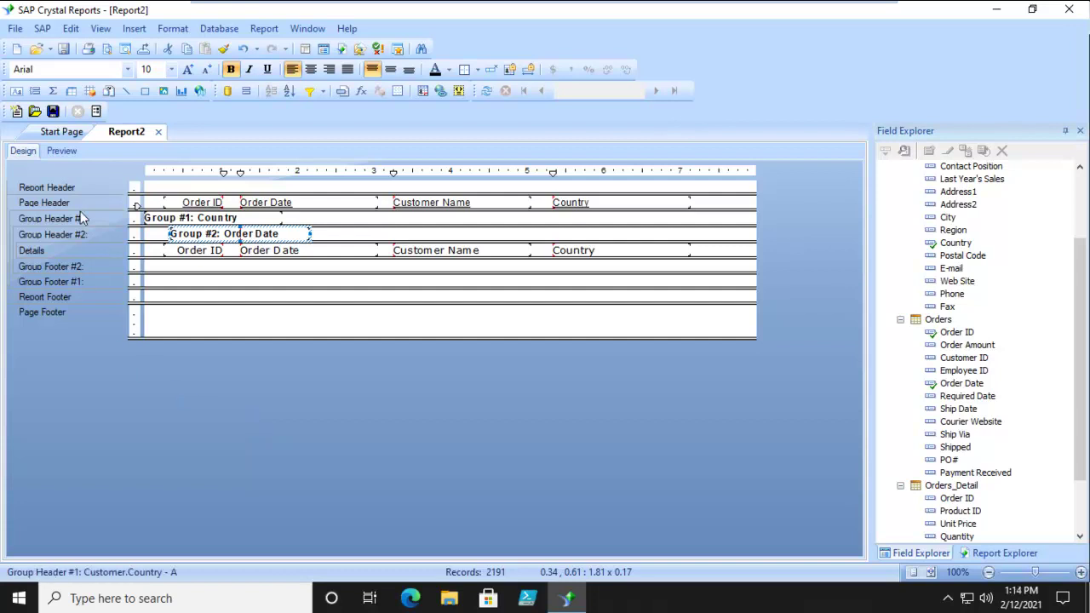
Step: Start a summary, first trying Customer.Country with the Maximum calculation
click(55, 94)
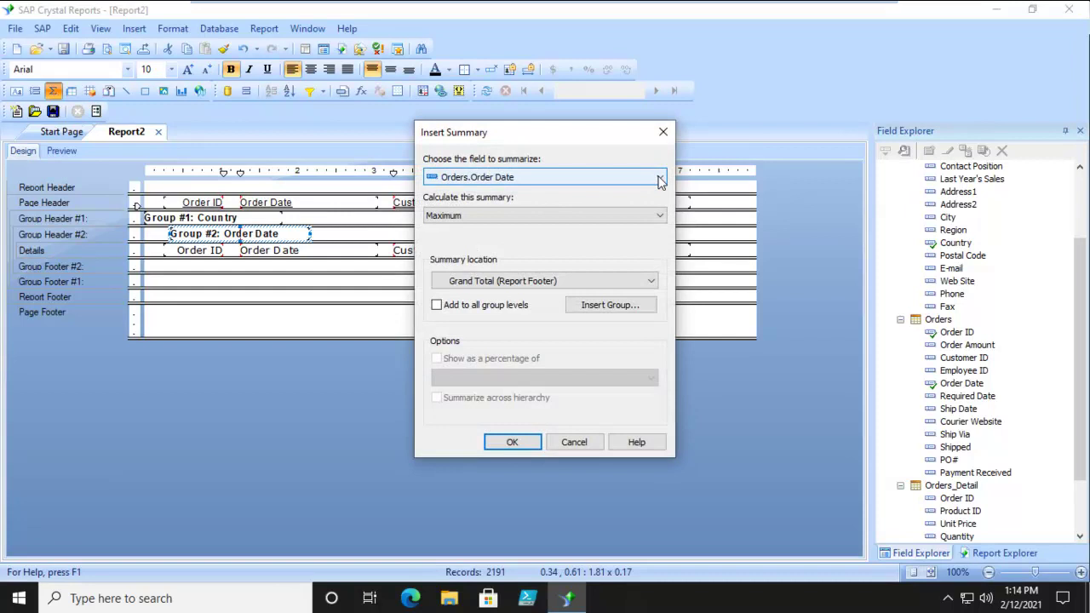
click(659, 179)
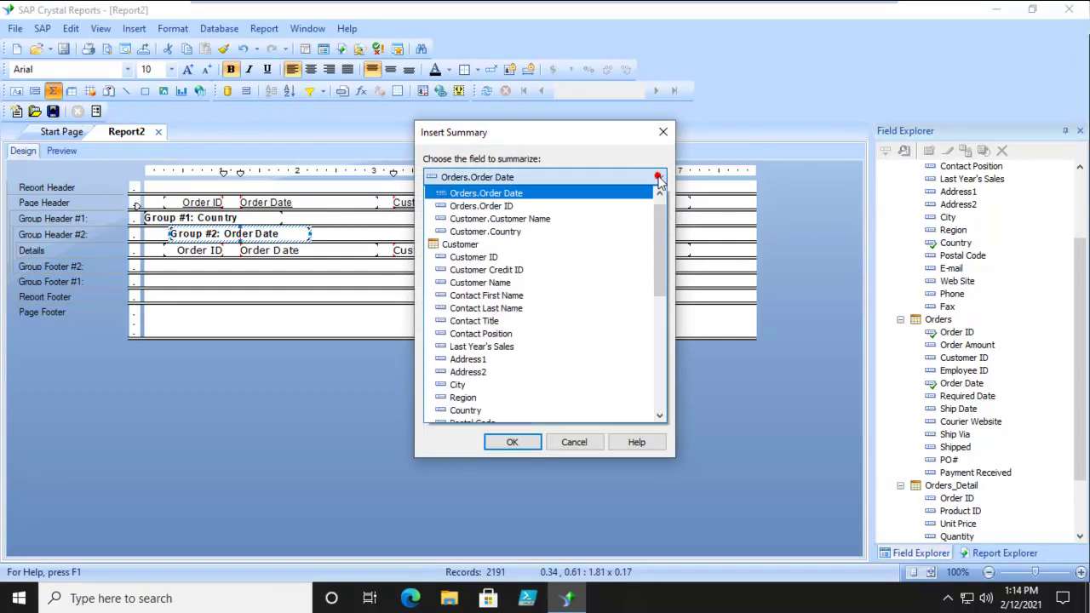
click(488, 233)
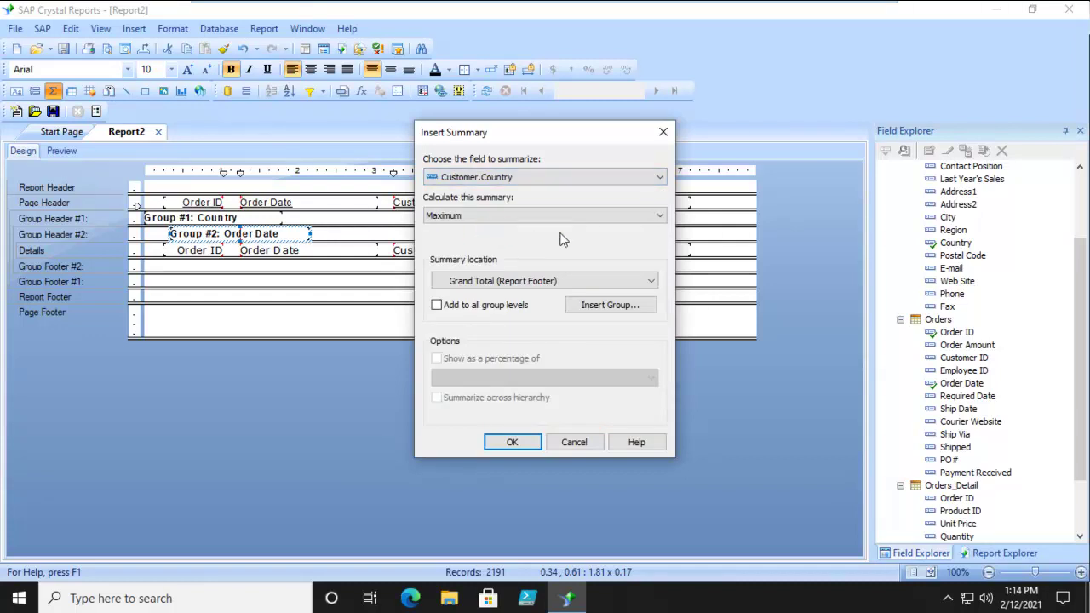
click(486, 217)
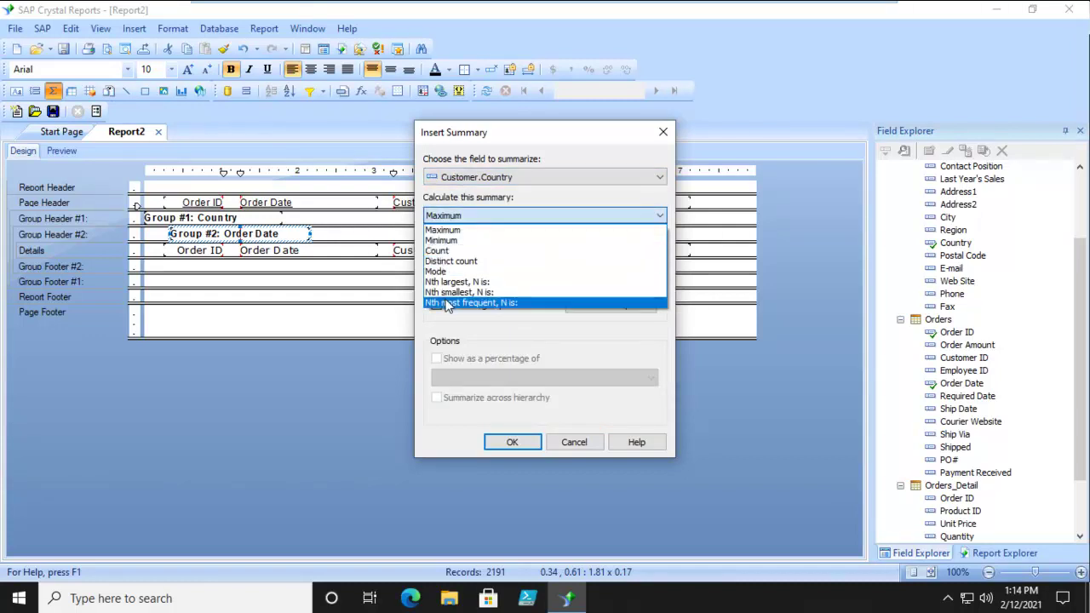
click(446, 227)
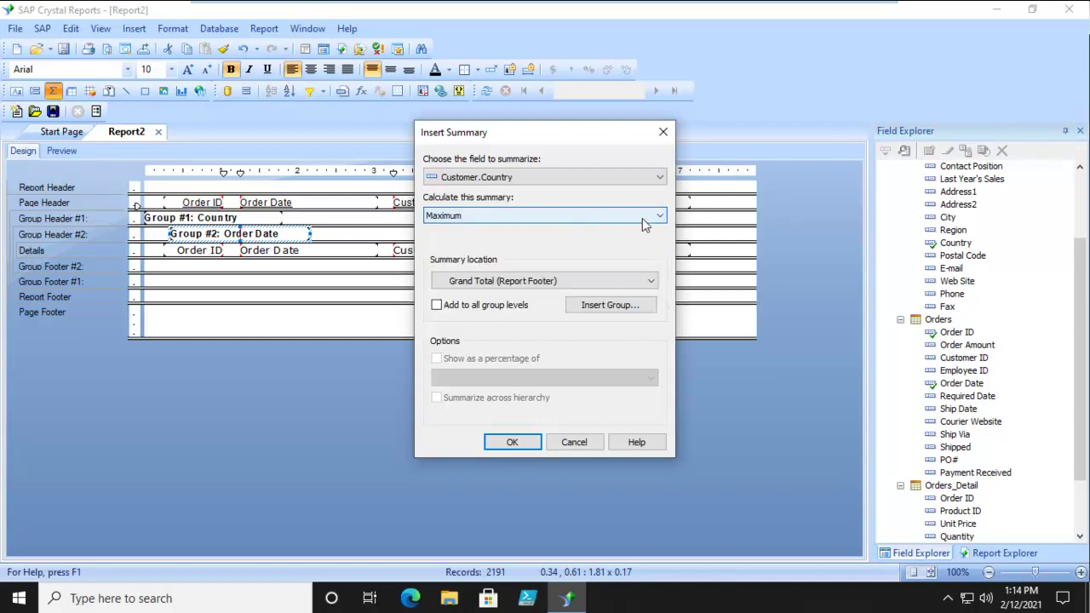
Step: Change it to a Sum of Order Amount placed in Group #1: Customer.Country - A, and insert it
click(528, 177)
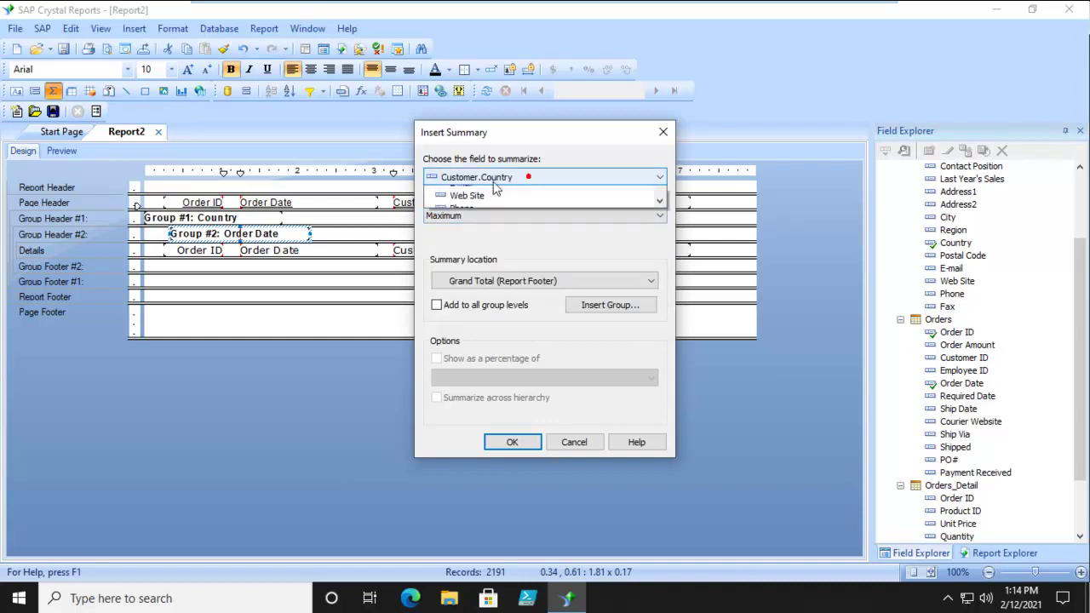
scroll(521, 332, down, 2)
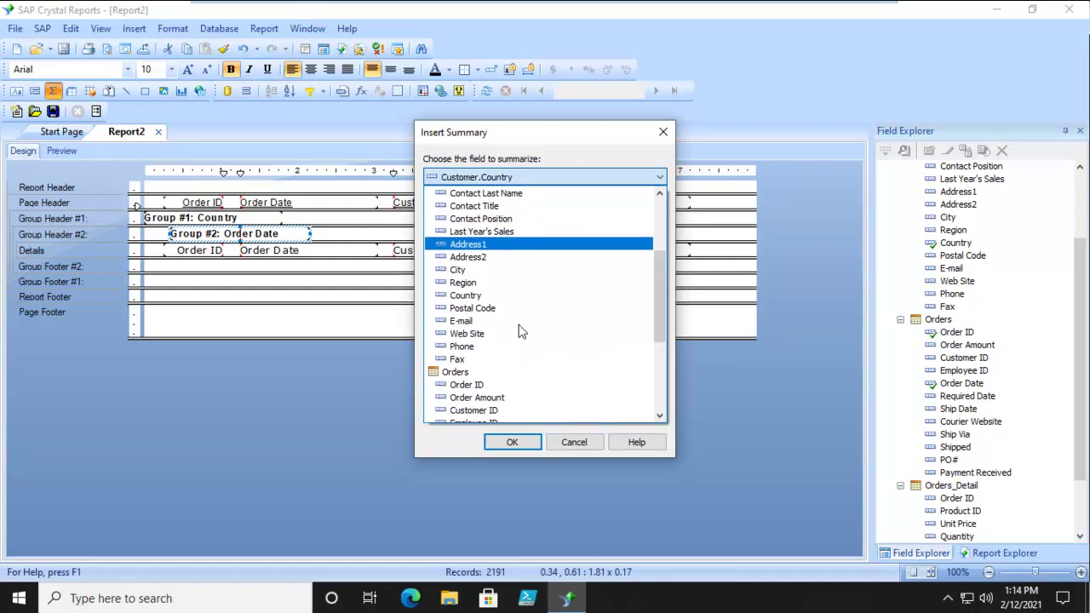
scroll(521, 332, down, 2)
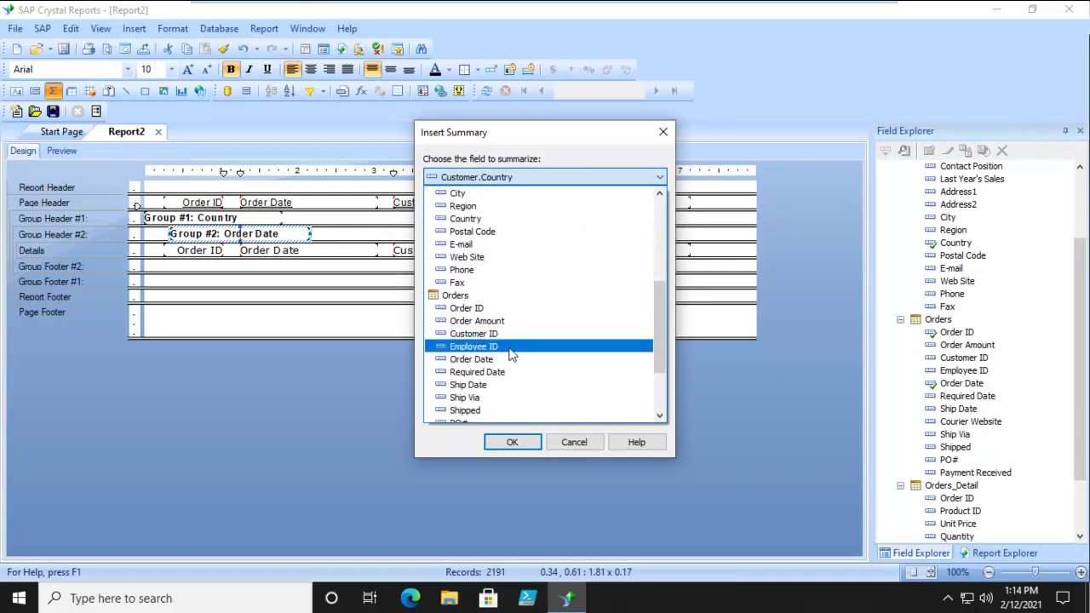
click(510, 320)
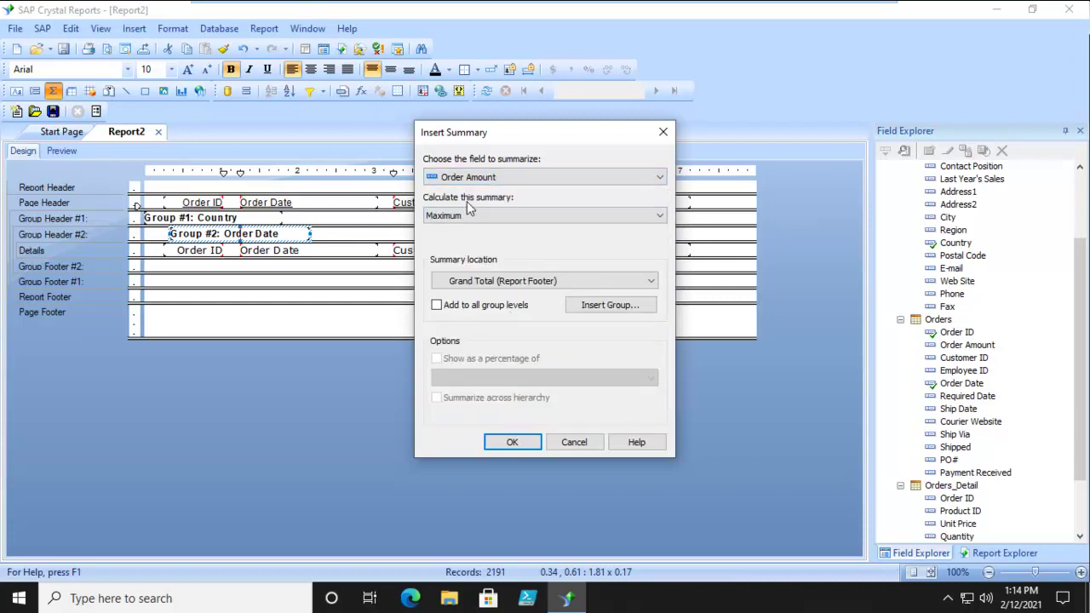
click(474, 216)
click(438, 230)
click(539, 281)
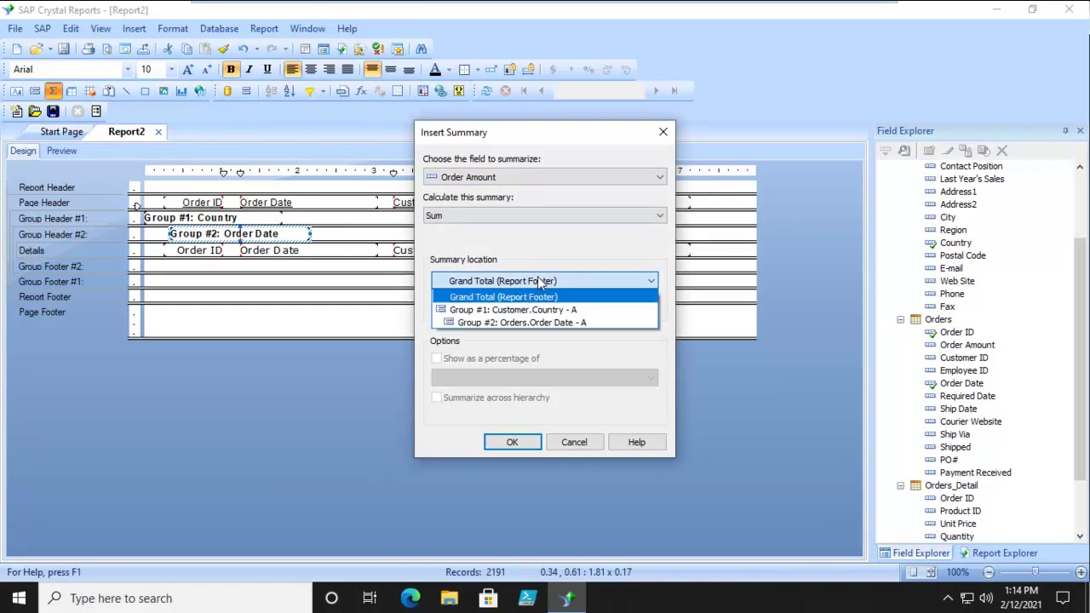
click(506, 312)
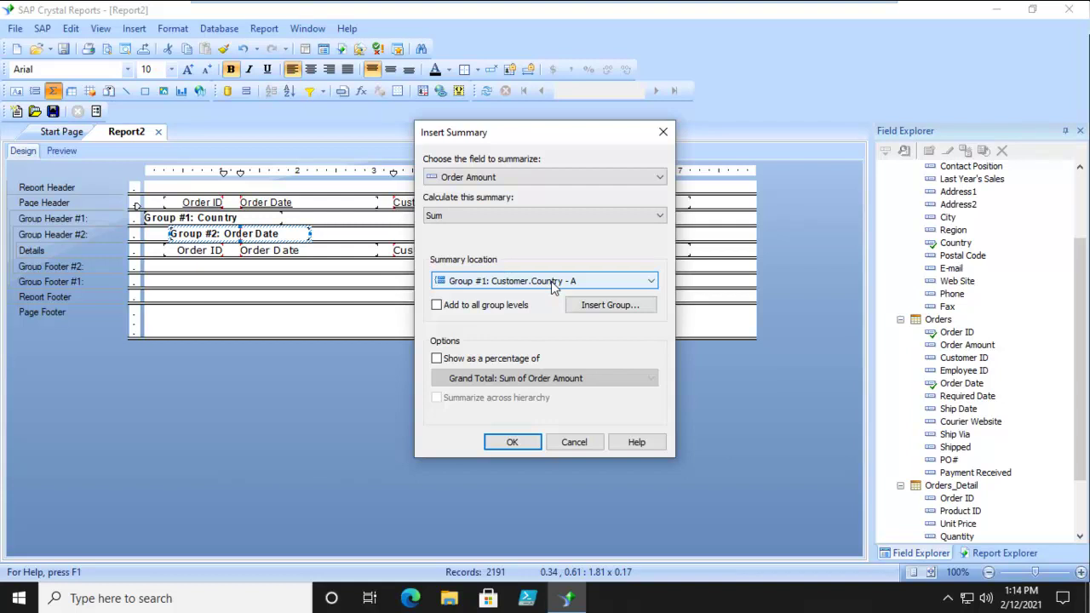
click(512, 441)
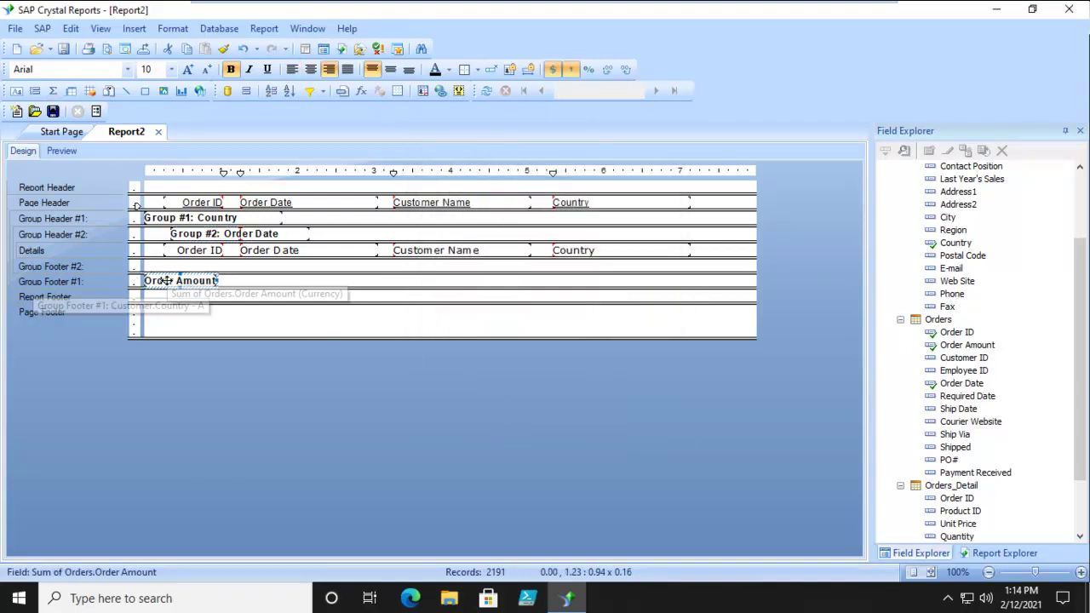
Step: In Section Expert, give Group Footer #1 a custom pale yellow background colour
right_click(108, 282)
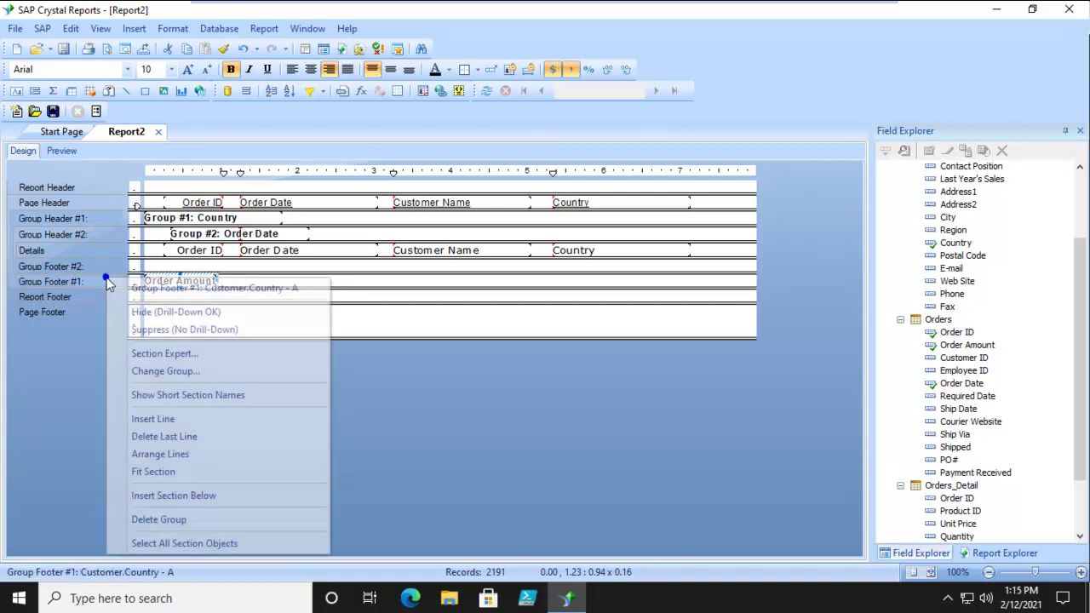
click(160, 354)
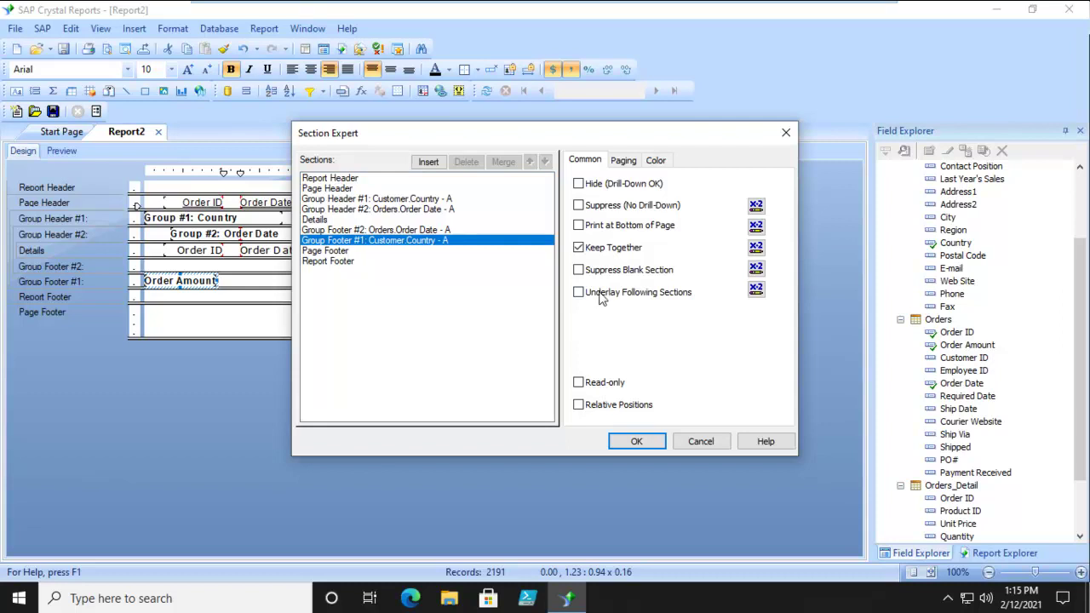
click(655, 160)
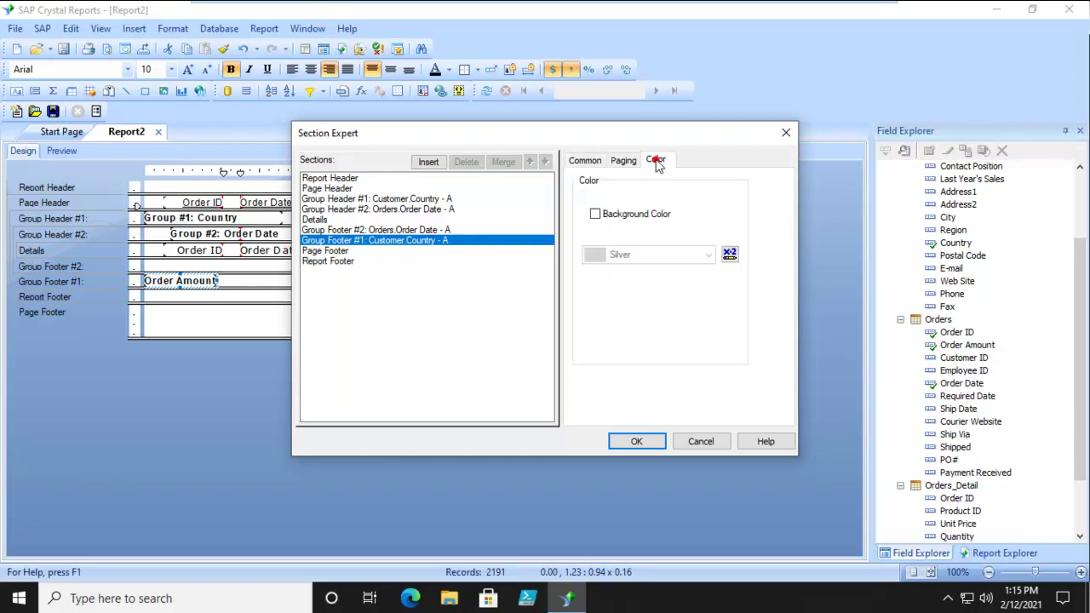
click(596, 215)
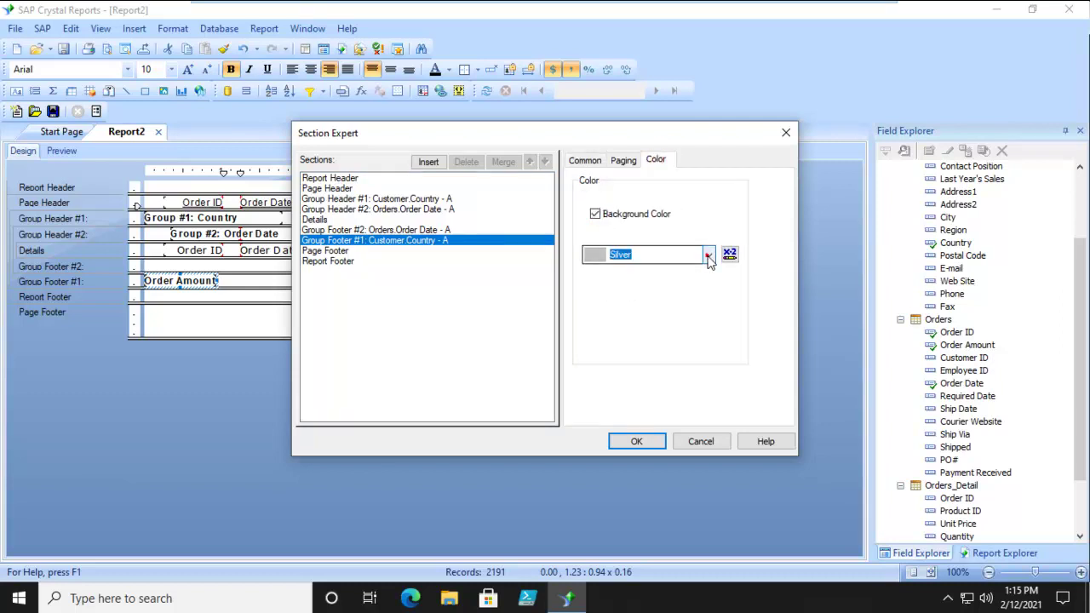
click(708, 255)
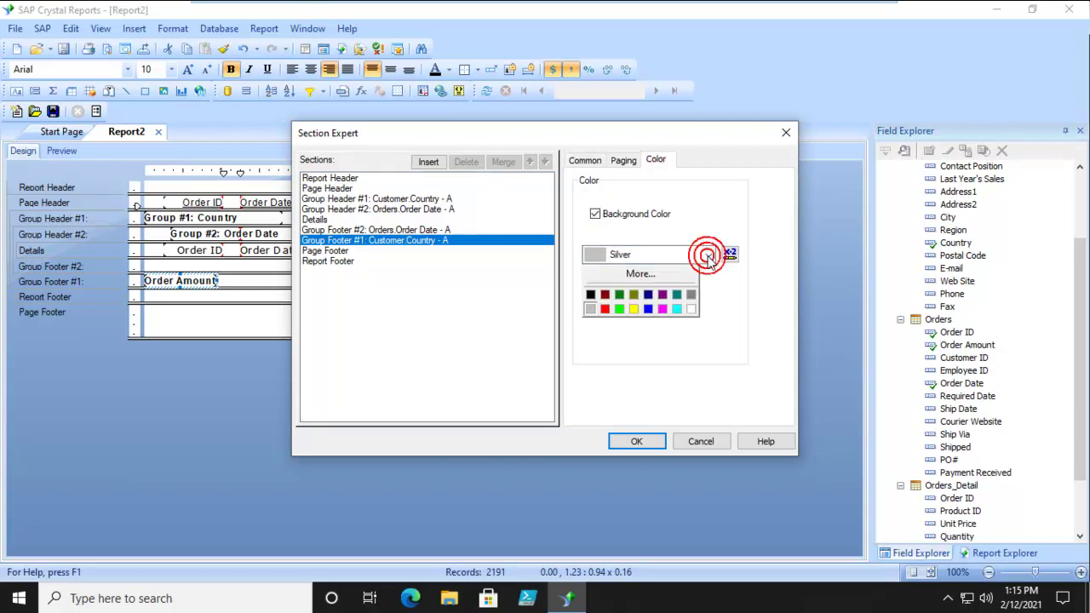
click(642, 274)
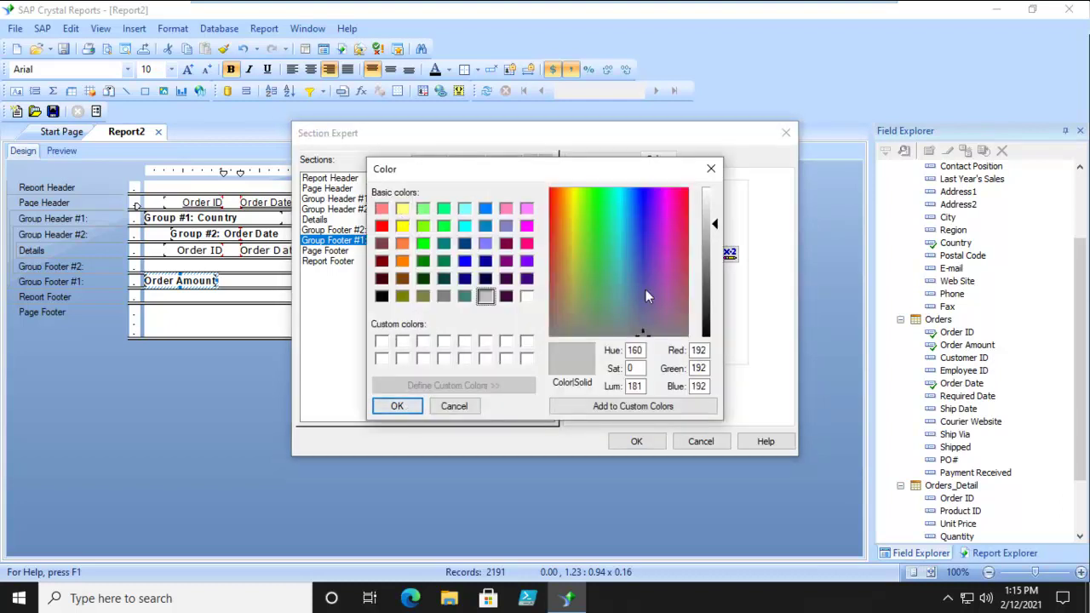
click(575, 191)
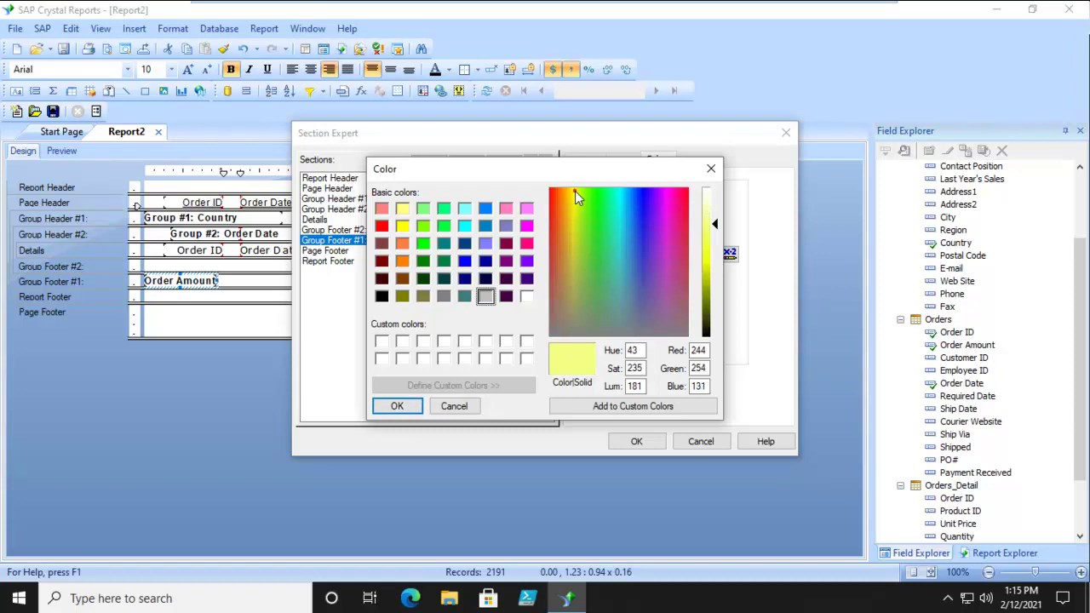
click(706, 209)
click(406, 407)
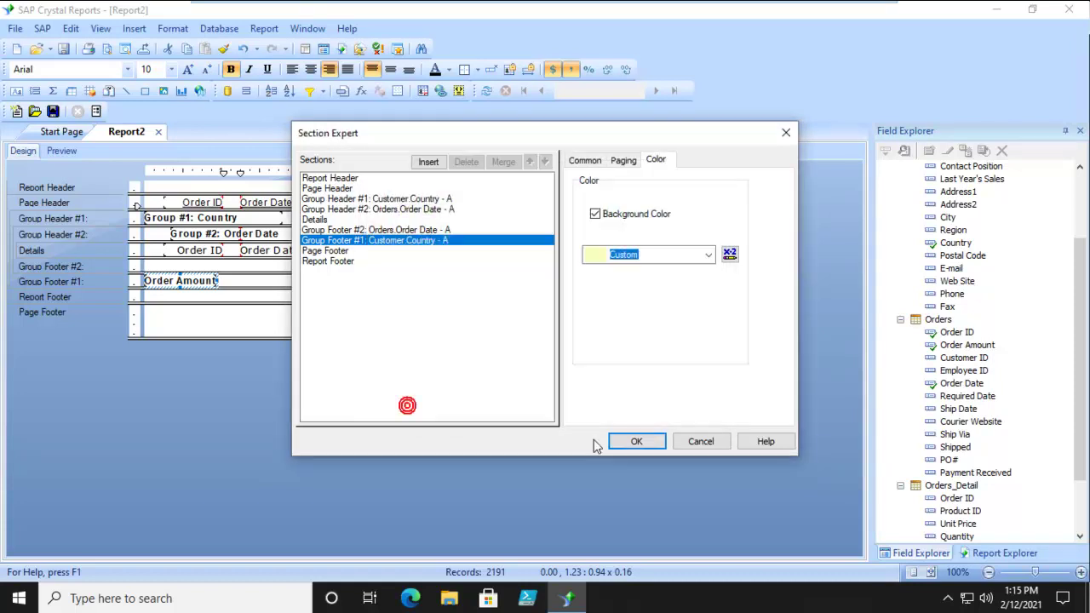
click(634, 441)
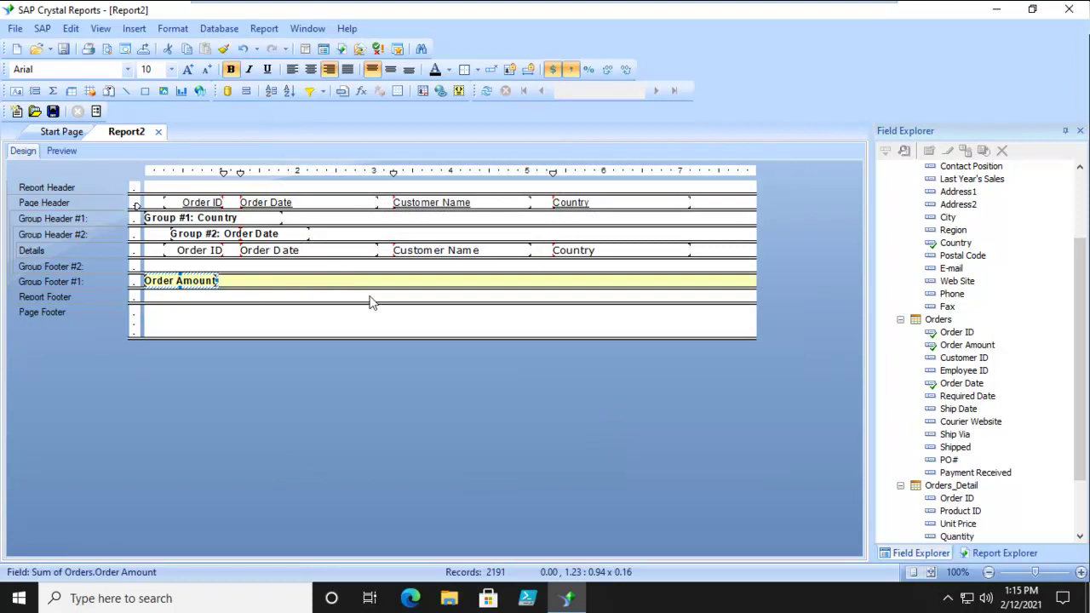
click(63, 151)
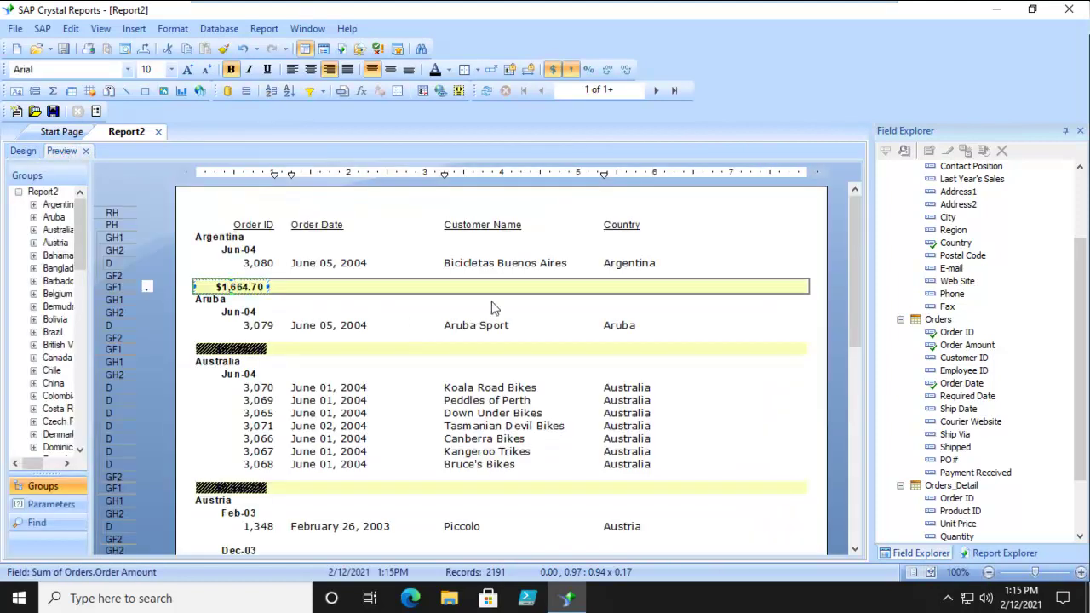
click(769, 337)
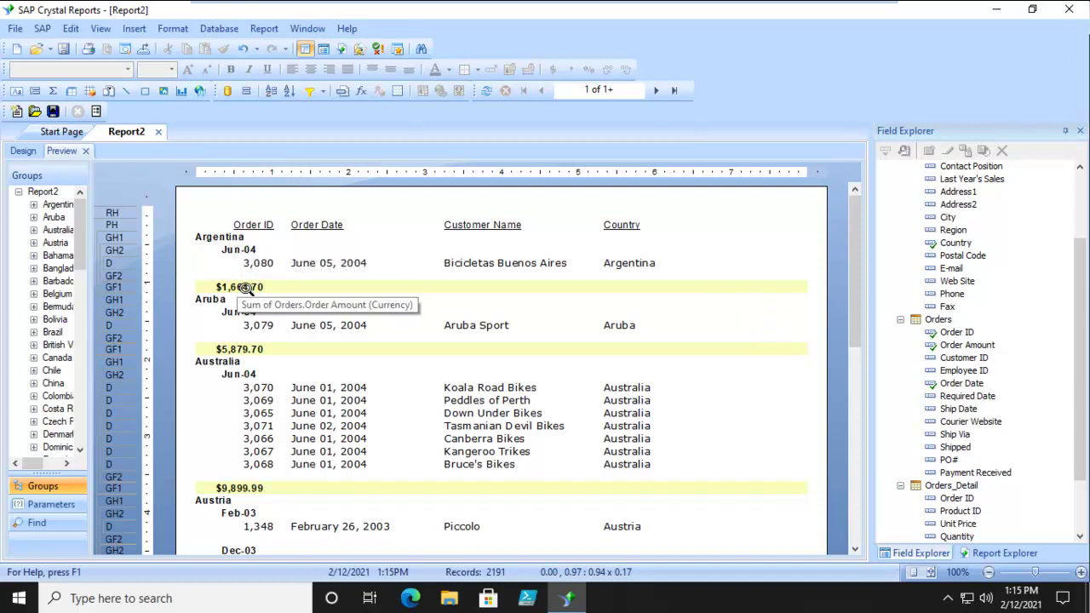
scroll(667, 361, down, 3)
scroll(668, 361, down, 1)
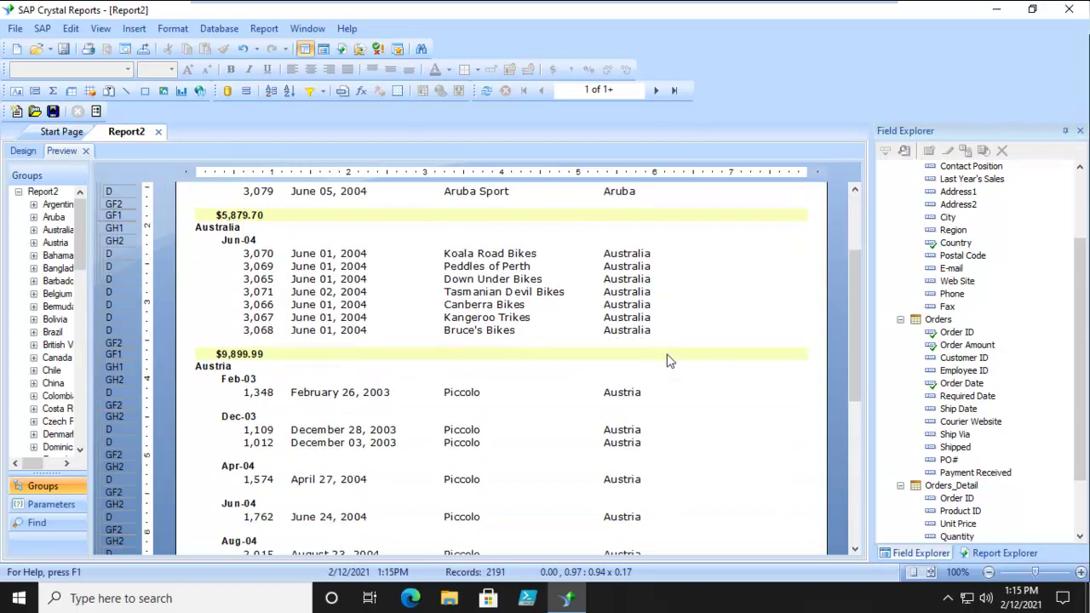
scroll(667, 361, up, 3)
scroll(667, 361, up, 1)
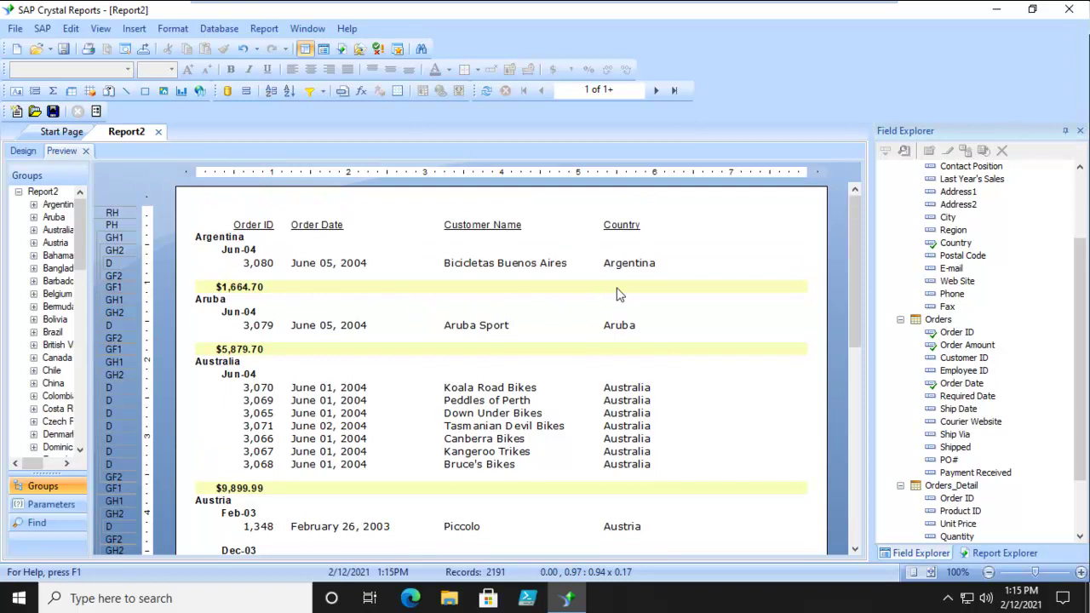
Step: Move the Order Amount sum into Group Header #2 and hide the Details section
click(22, 151)
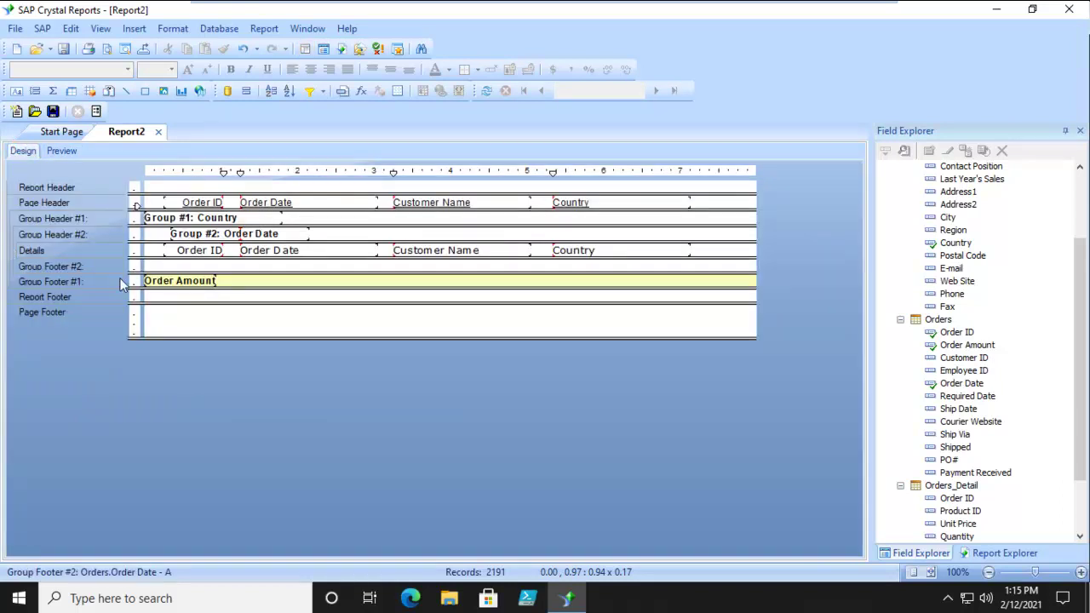
drag(181, 281, 346, 234)
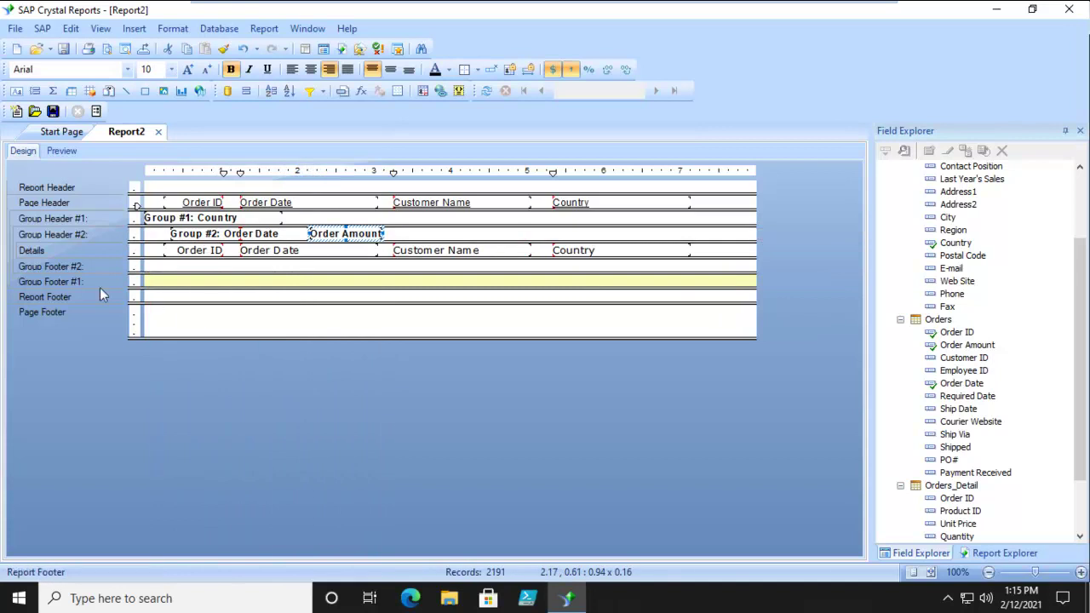
right_click(97, 255)
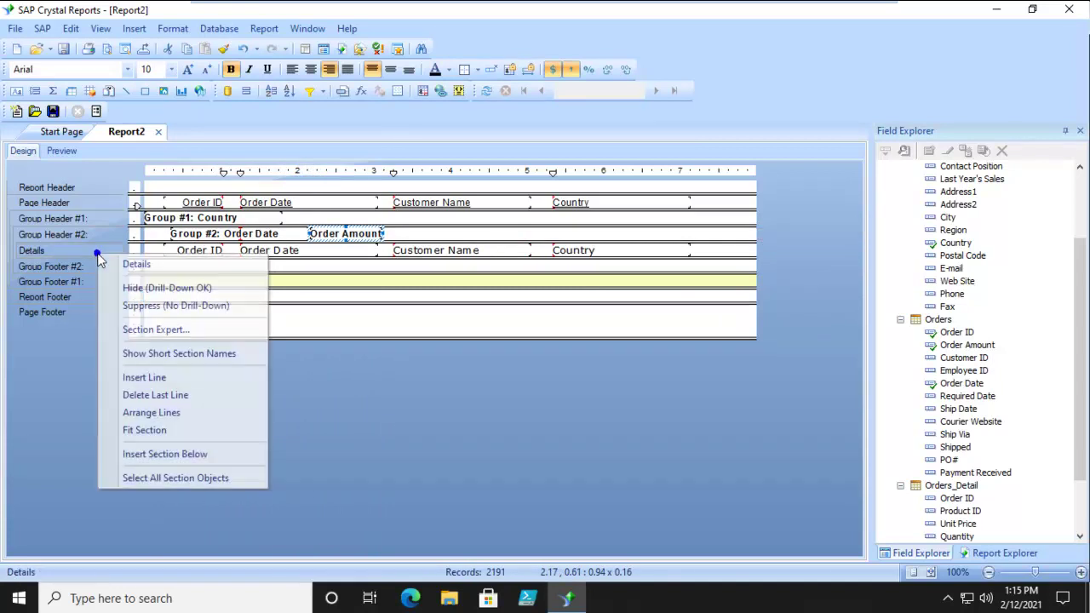
click(124, 293)
Step: Preview the monthly totals, such as Austria's $5,895.20 for Feb-03 and $10,285.08 for Dec-03
click(62, 152)
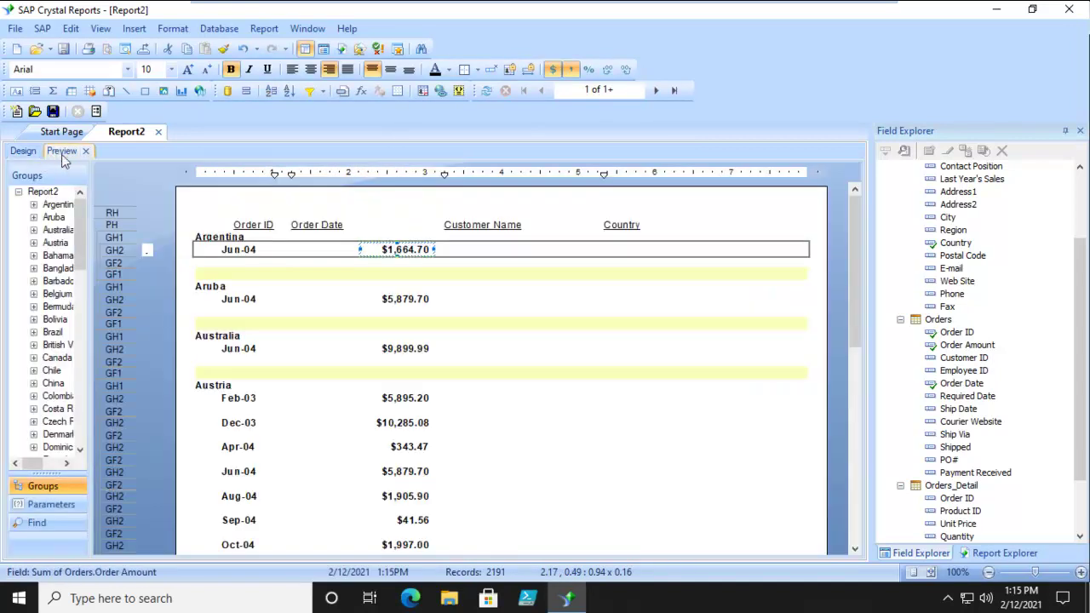
click(715, 436)
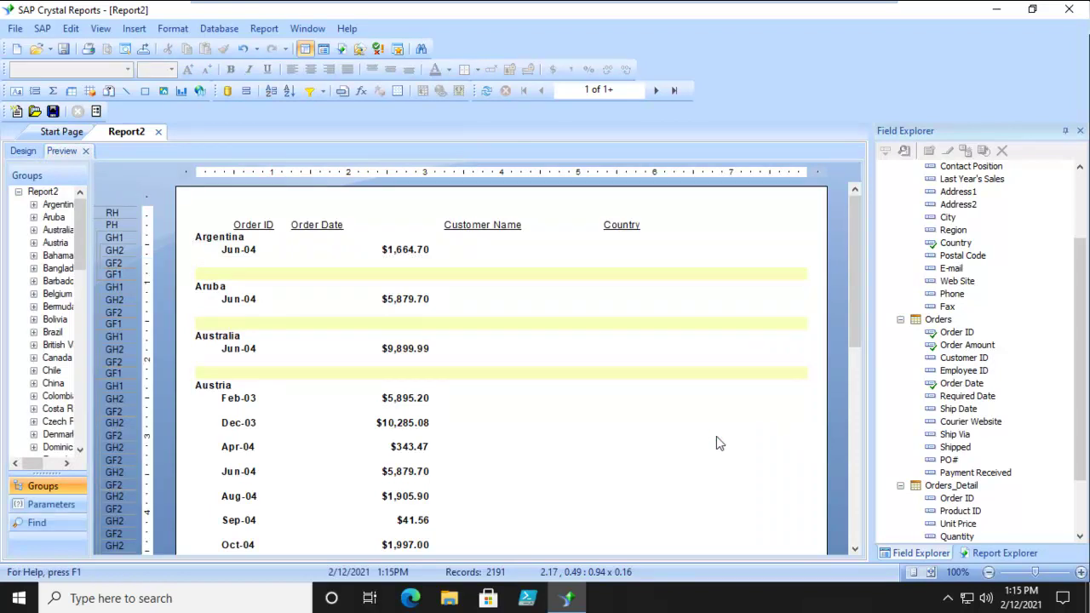
scroll(716, 437, down, 6)
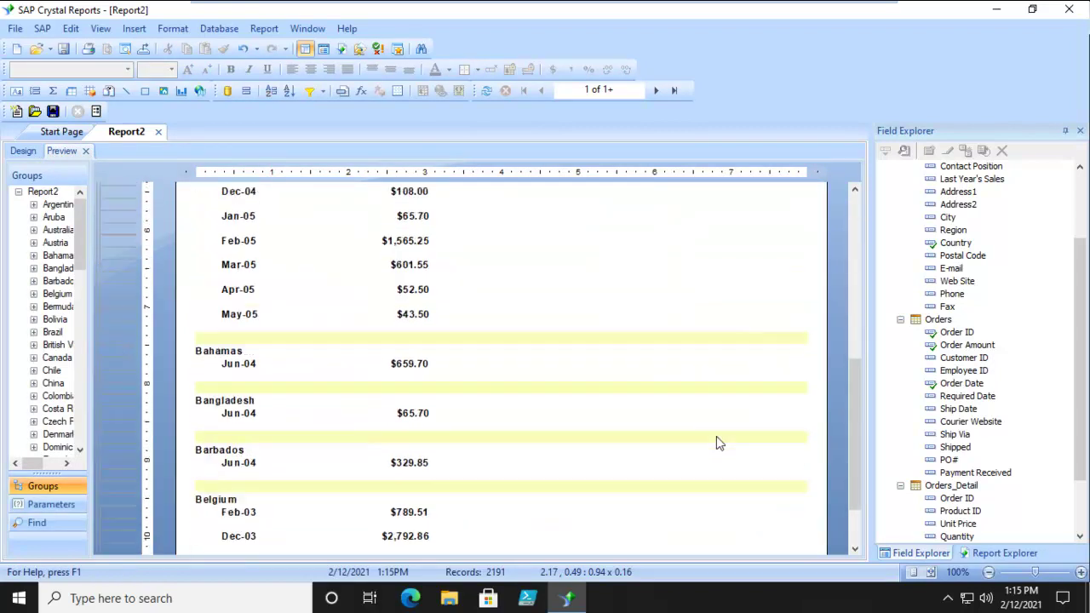
scroll(341, 281, up, 4)
scroll(605, 401, down, 5)
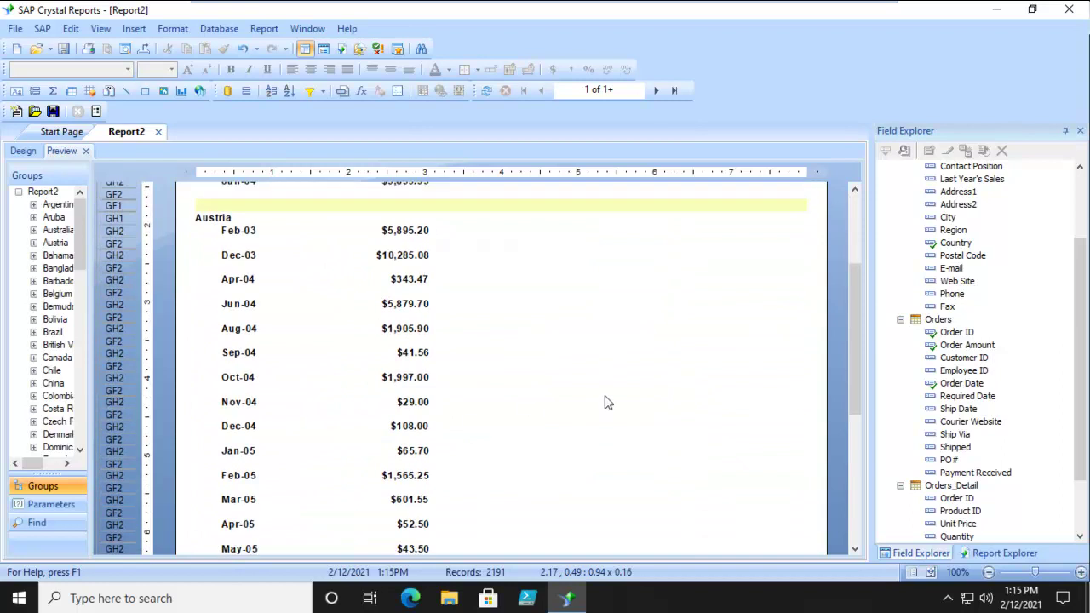
scroll(620, 330, up, 3)
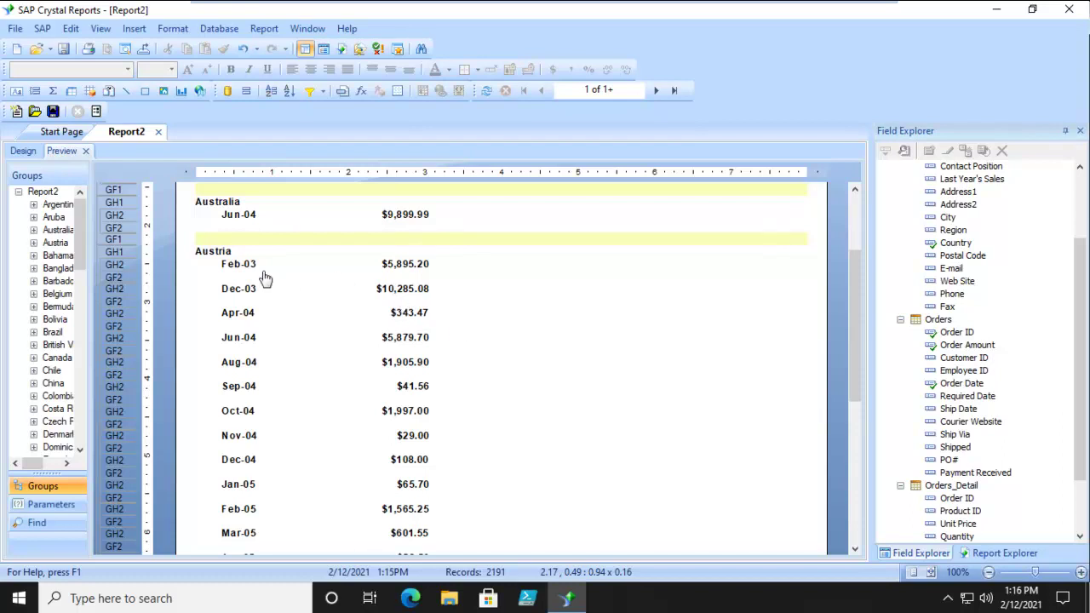
Step: Expand Aruba, Australia and Austria in the group tree, view Austria's 2/2003, then return to design
click(54, 217)
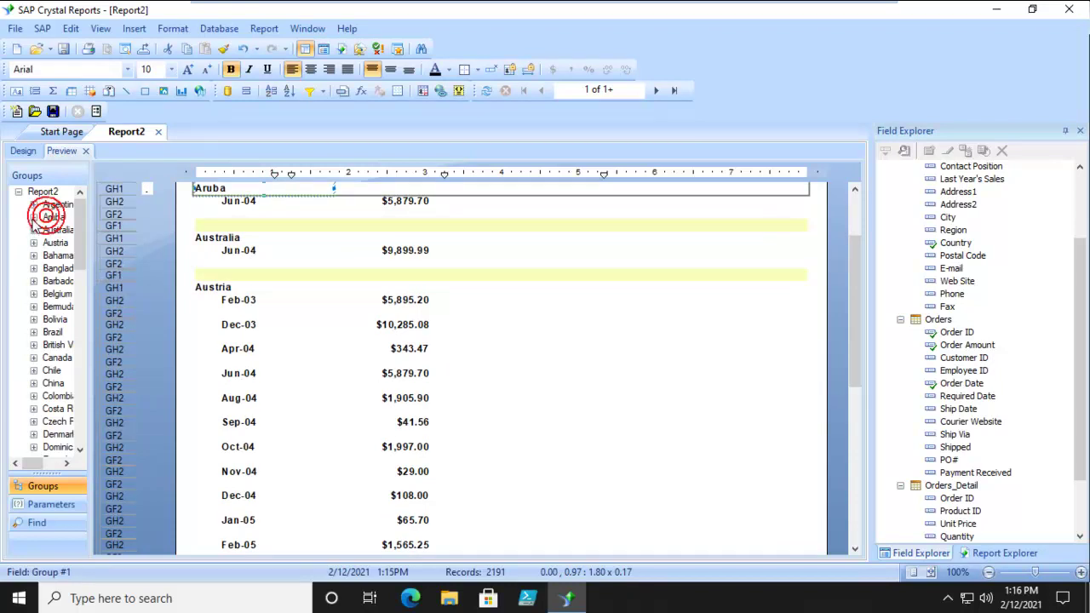
click(33, 217)
click(54, 242)
click(33, 243)
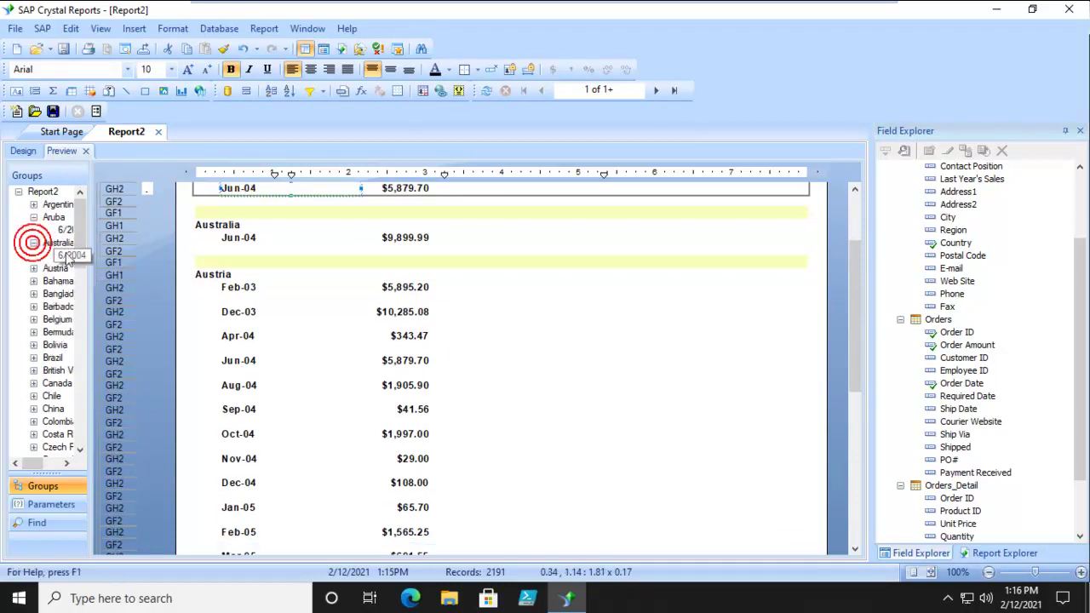
click(33, 268)
click(61, 281)
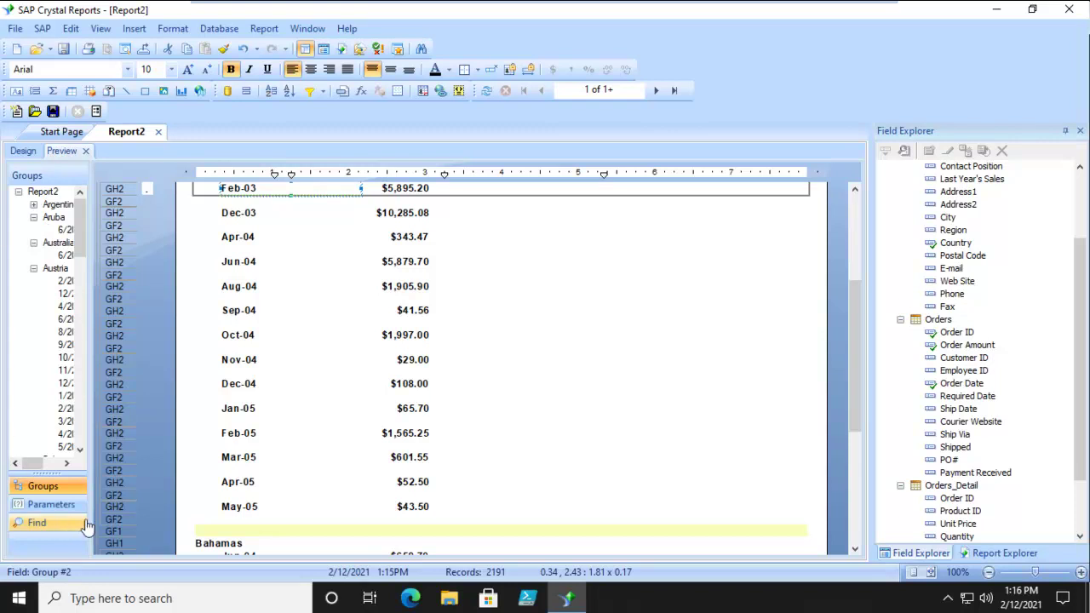
click(23, 151)
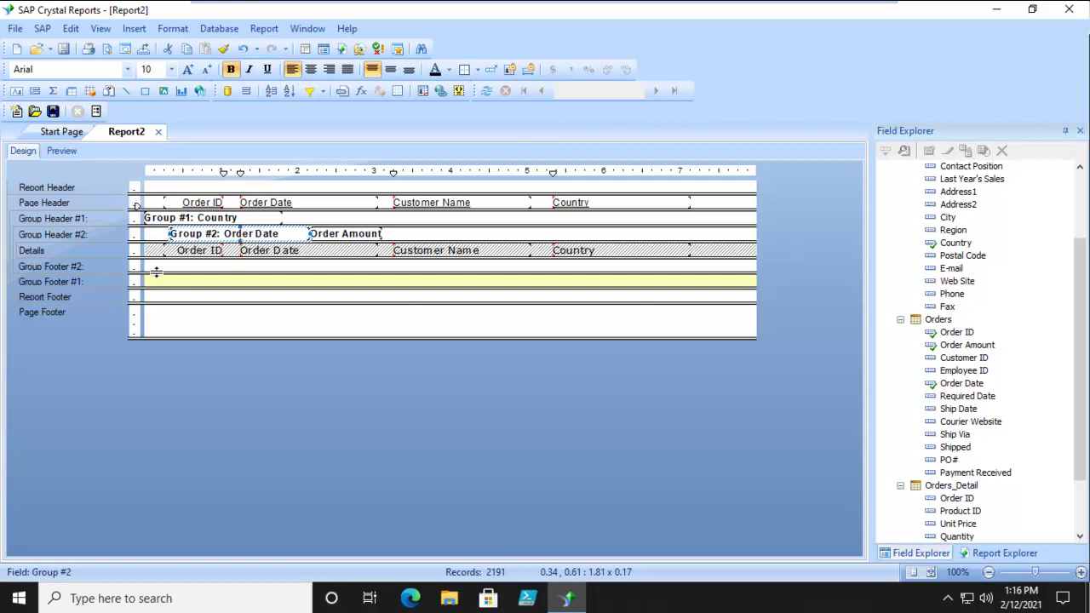
Step: Collapse the empty Group Footer #2 and draw a horizontal line across Group Footer #1
drag(156, 272, 156, 259)
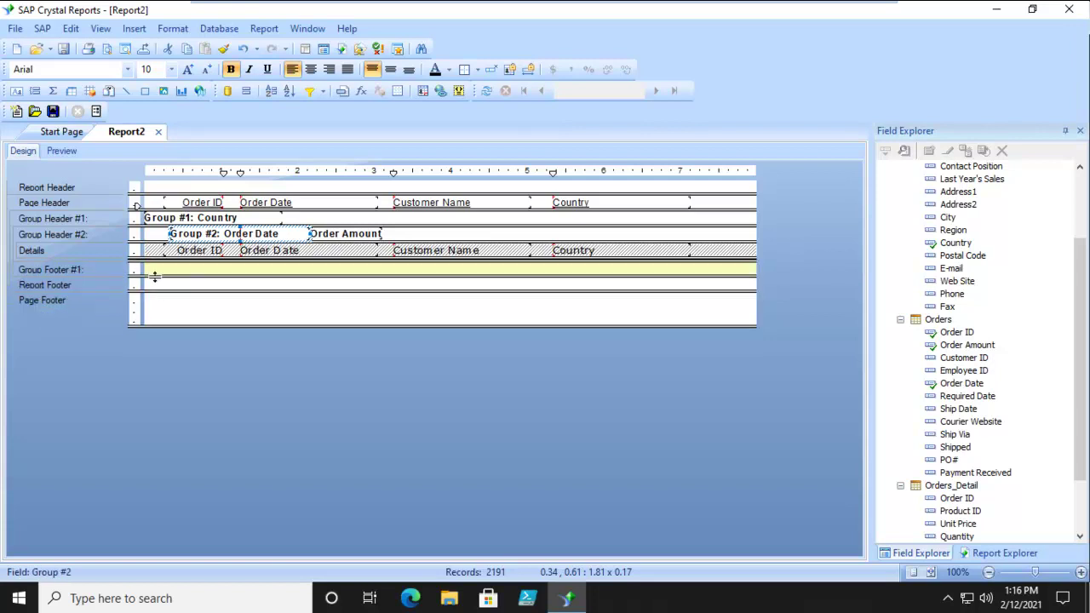
click(126, 91)
drag(147, 269, 643, 269)
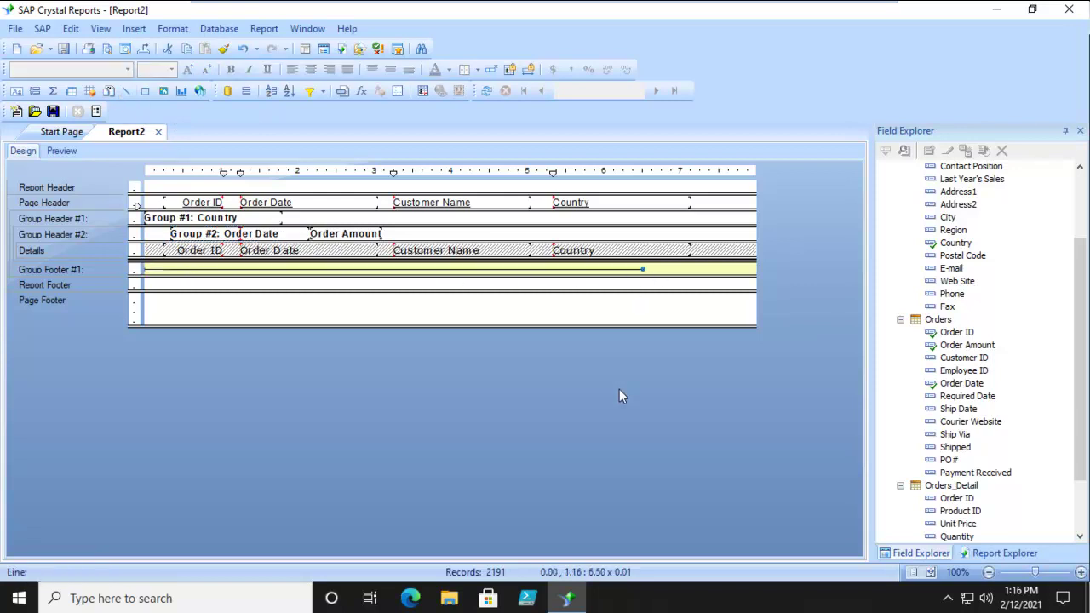
Step: Preview the report to check the separator lines between countries
click(60, 151)
scroll(718, 365, up, 3)
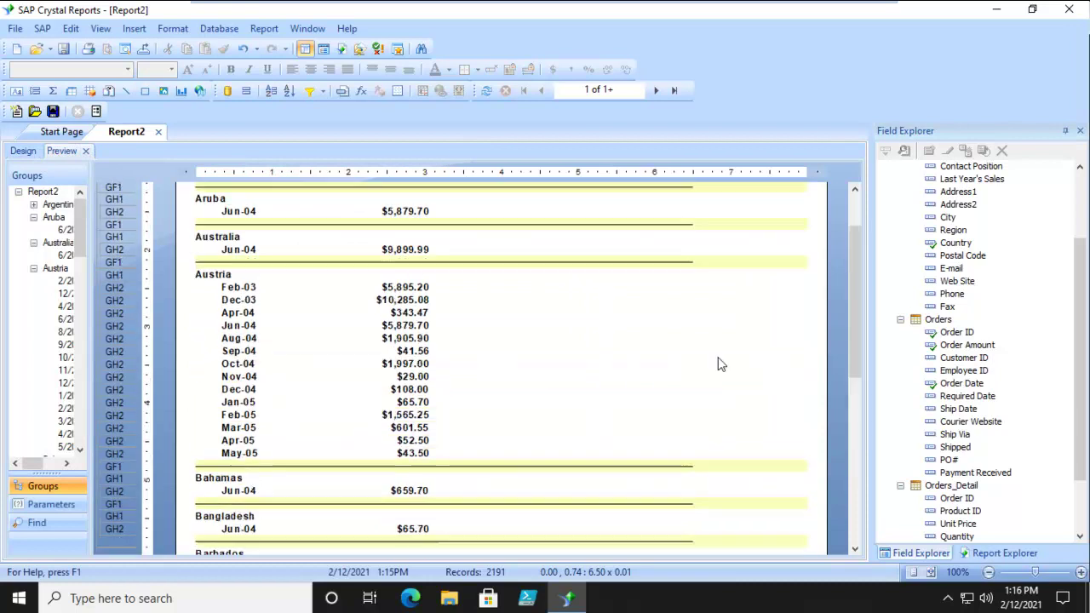
scroll(718, 358, up, 1)
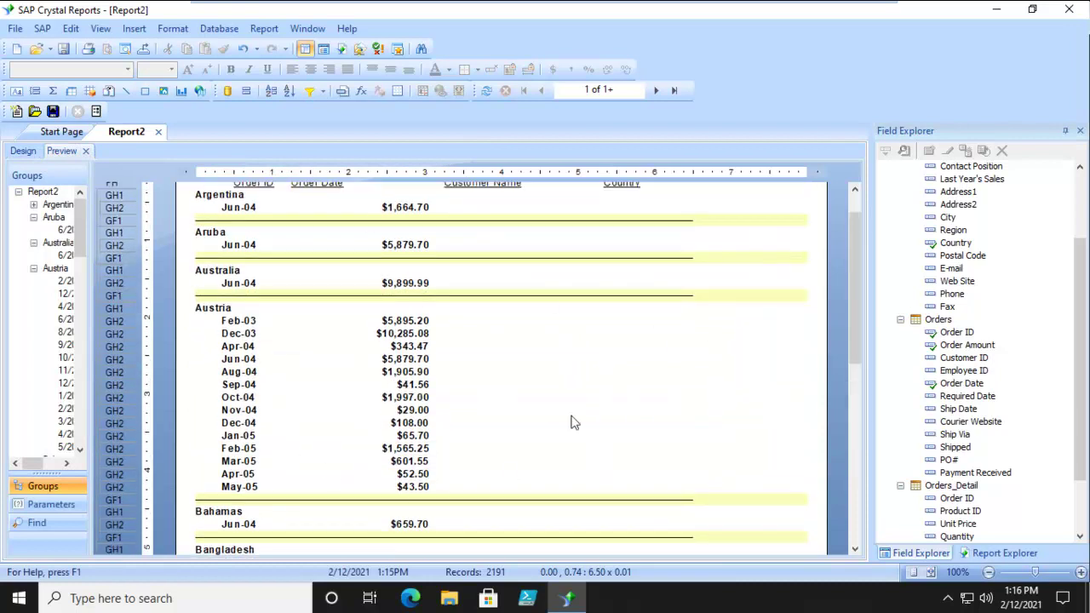
scroll(580, 349, down, 12)
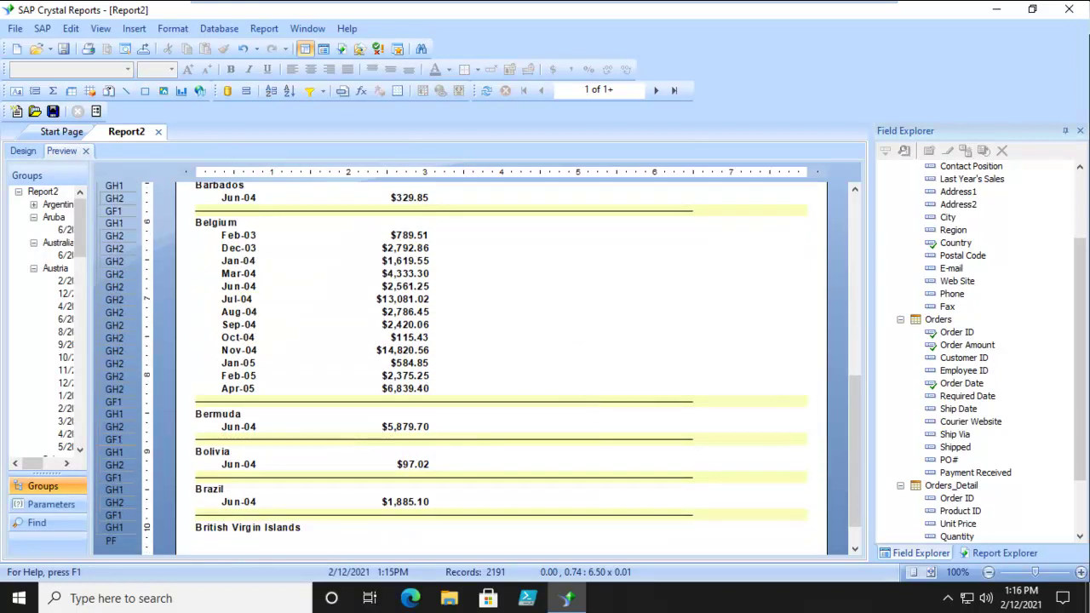